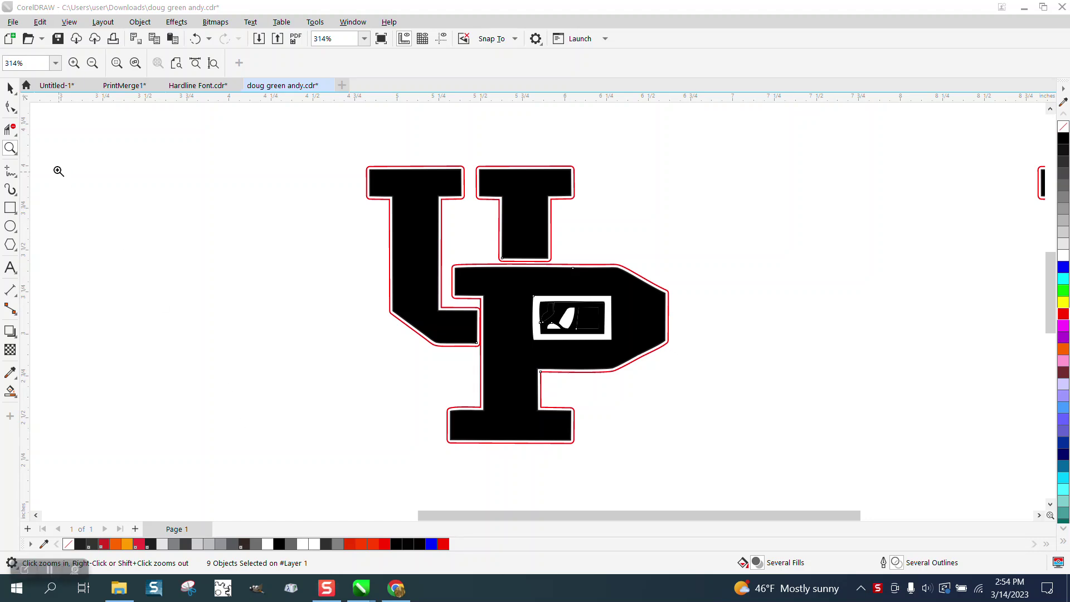
- Select every object in the UP logo and zoom in where the letters meet the outline
left_click(10, 88)
left_click_drag(342, 150, 714, 454)
left_click(10, 147)
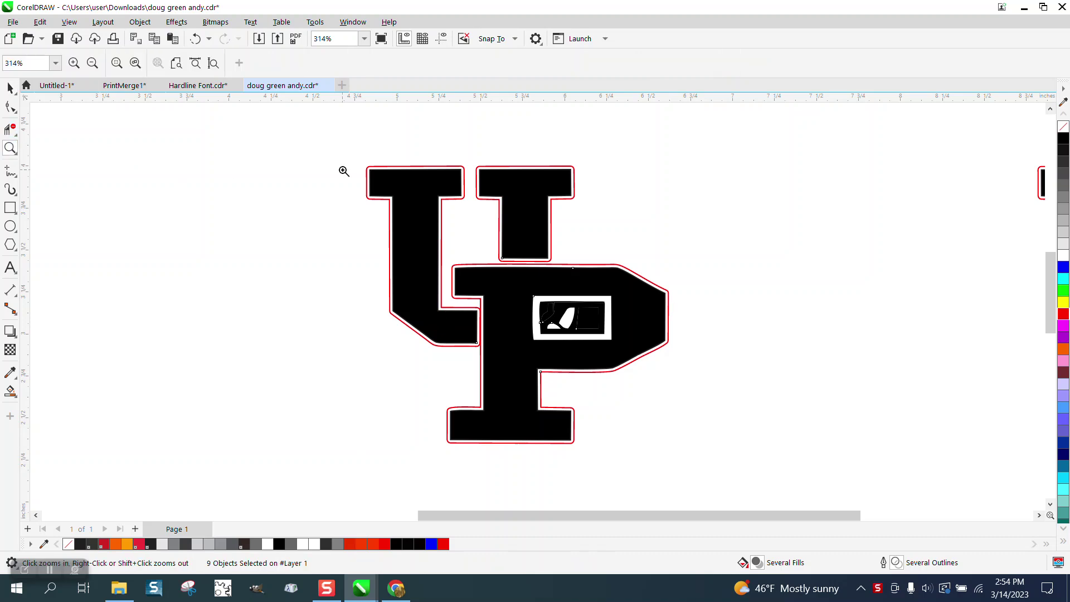
left_click_drag(478, 233, 621, 301)
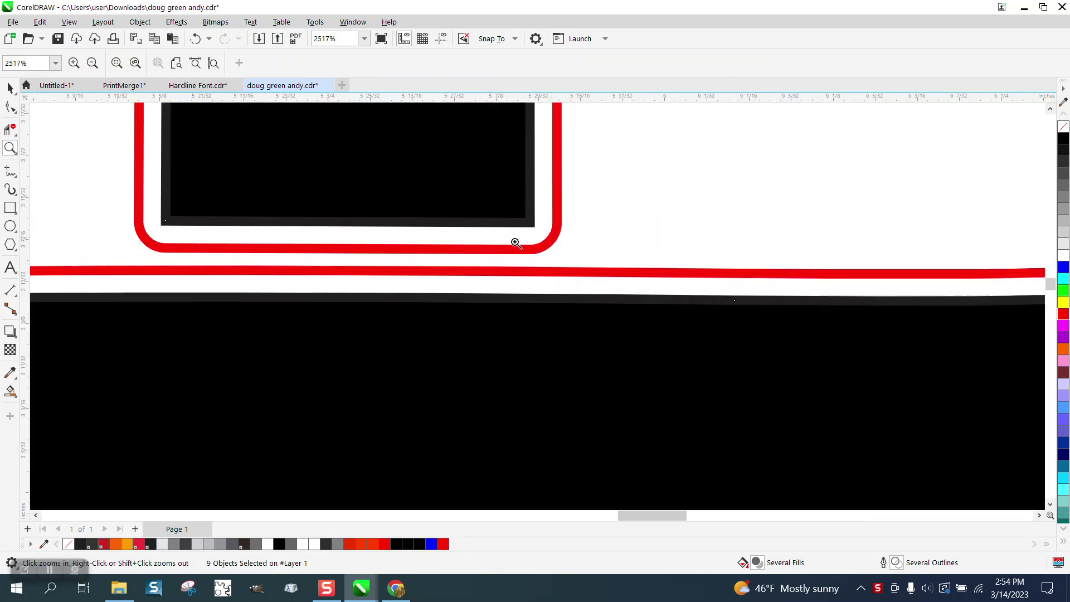
scroll(373, 209, "down", 4)
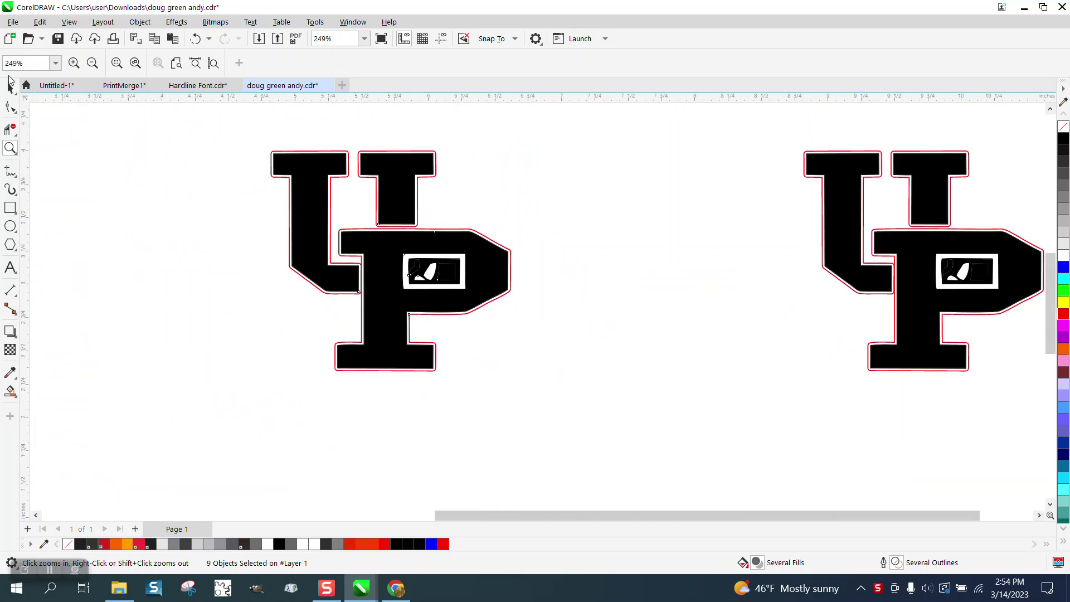
- Select the red outline alone and nudge it between the two logos
left_click(10, 85)
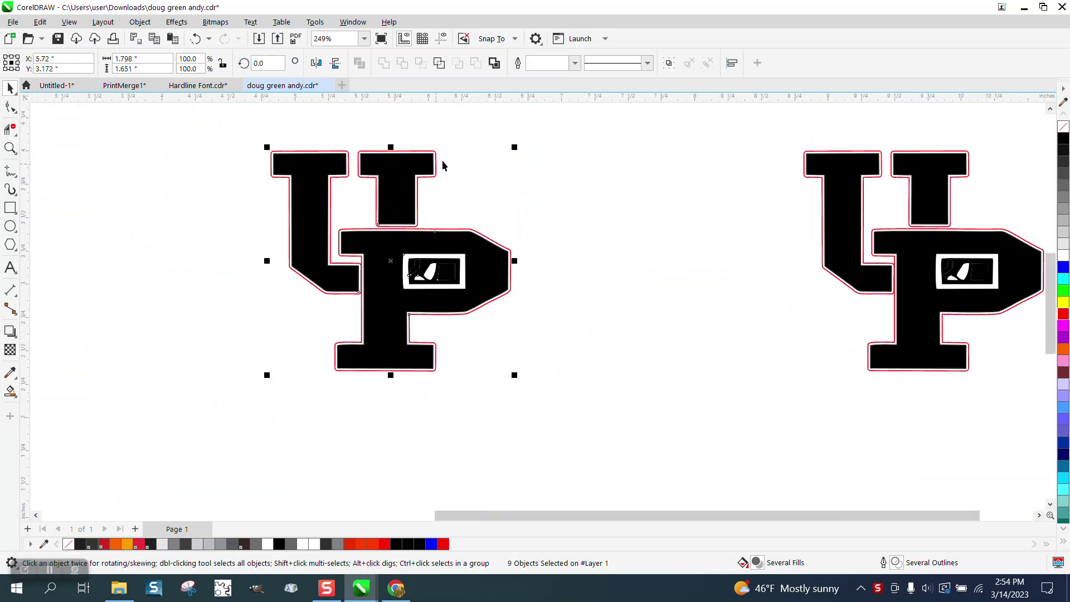
left_click(357, 176)
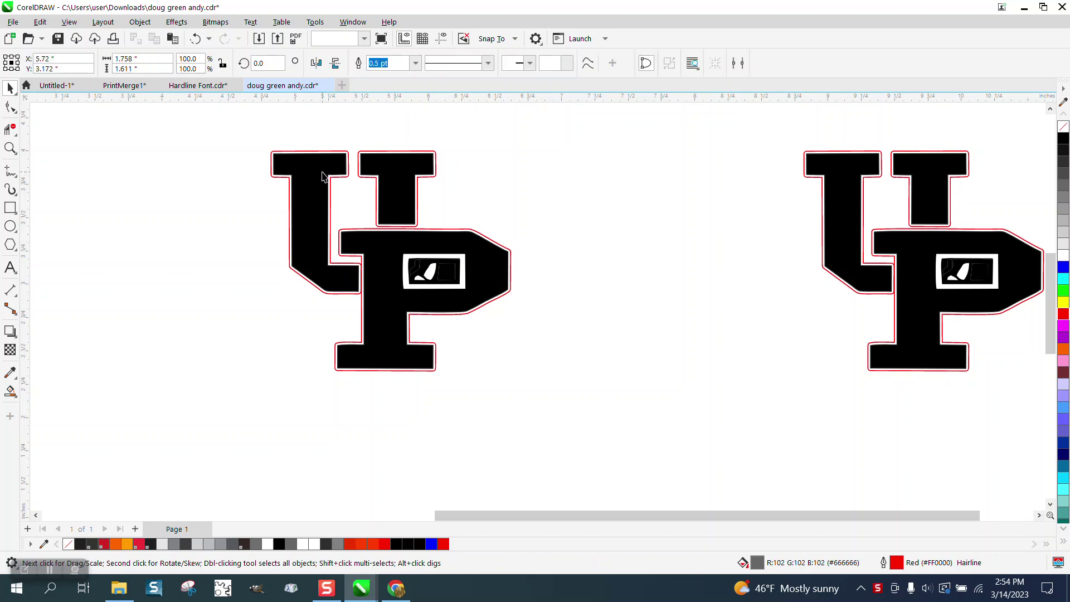
key("Left")
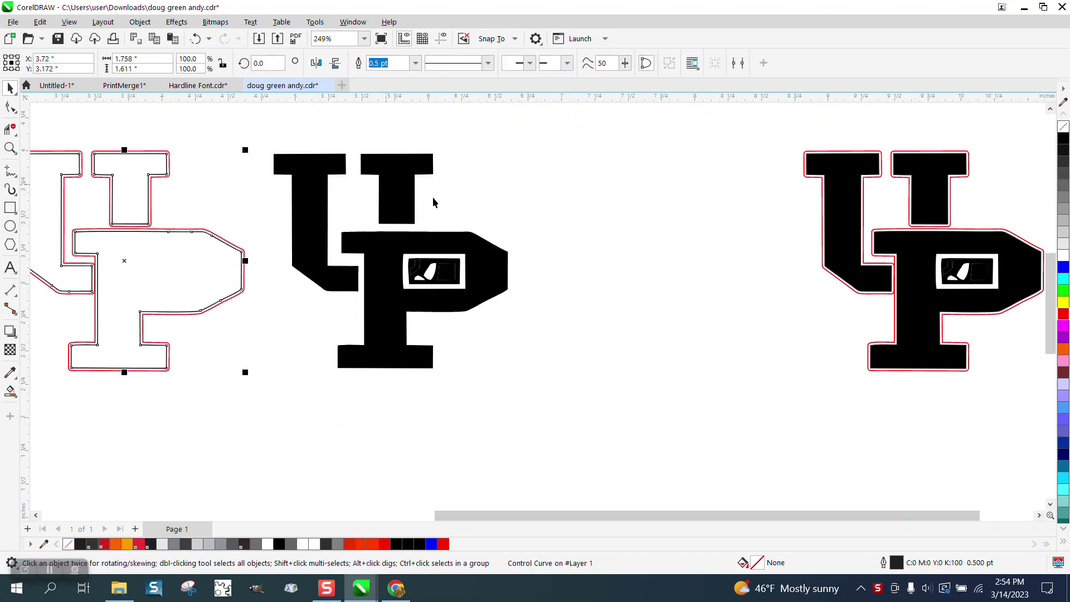
key("Down")
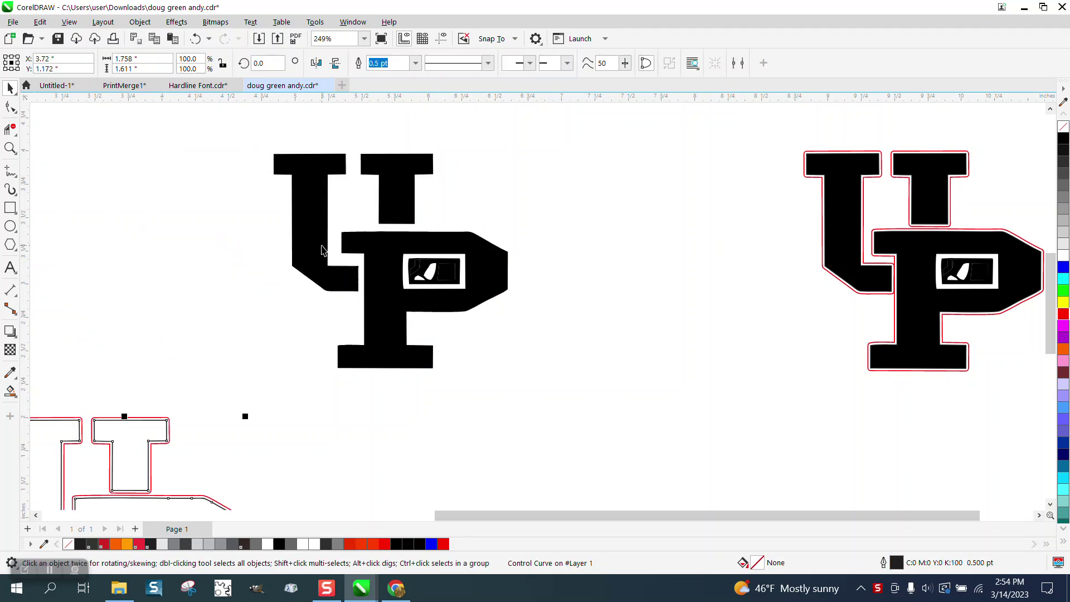
key("Up")
key("Right")
key("Right")
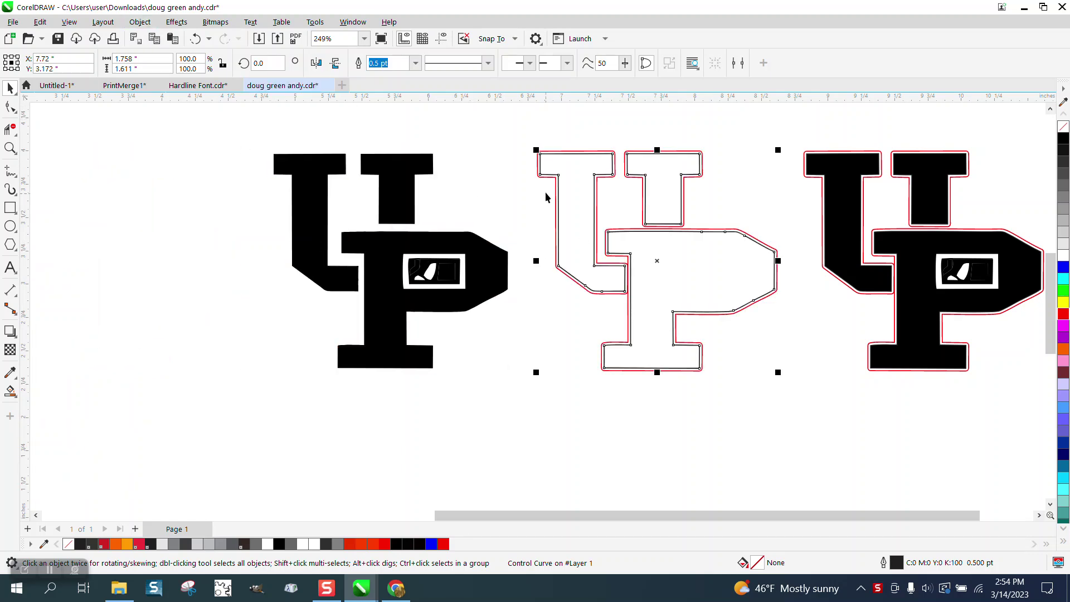
- Marquee-select the middle UP logo and break its contour apart
left_click(140, 22)
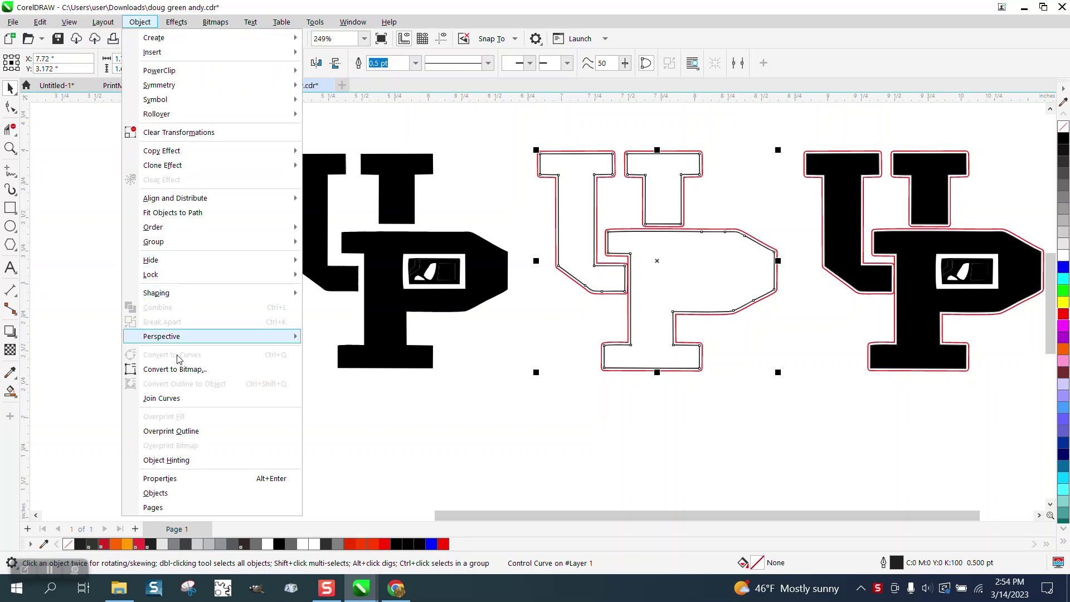
left_click(404, 116)
left_click_drag(518, 125, 540, 190)
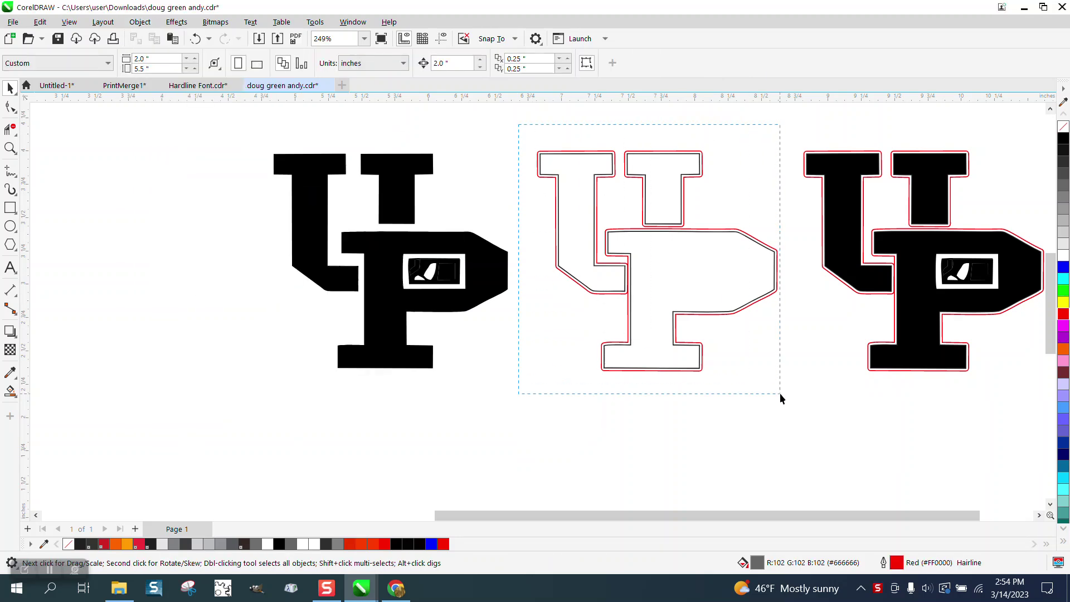
left_click_drag(781, 397, 782, 396)
left_click(140, 22)
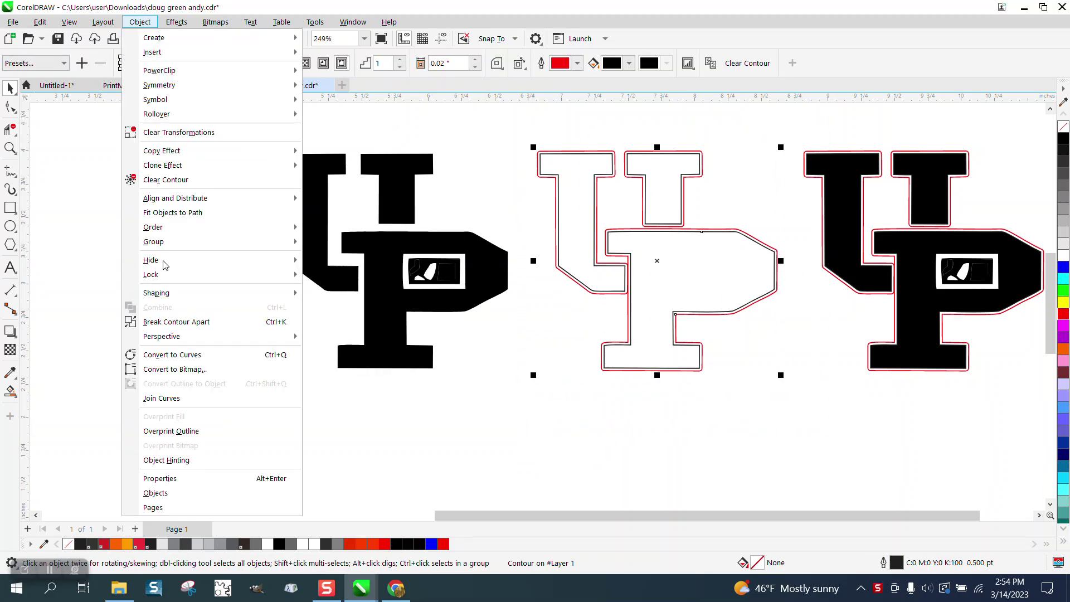
left_click(179, 322)
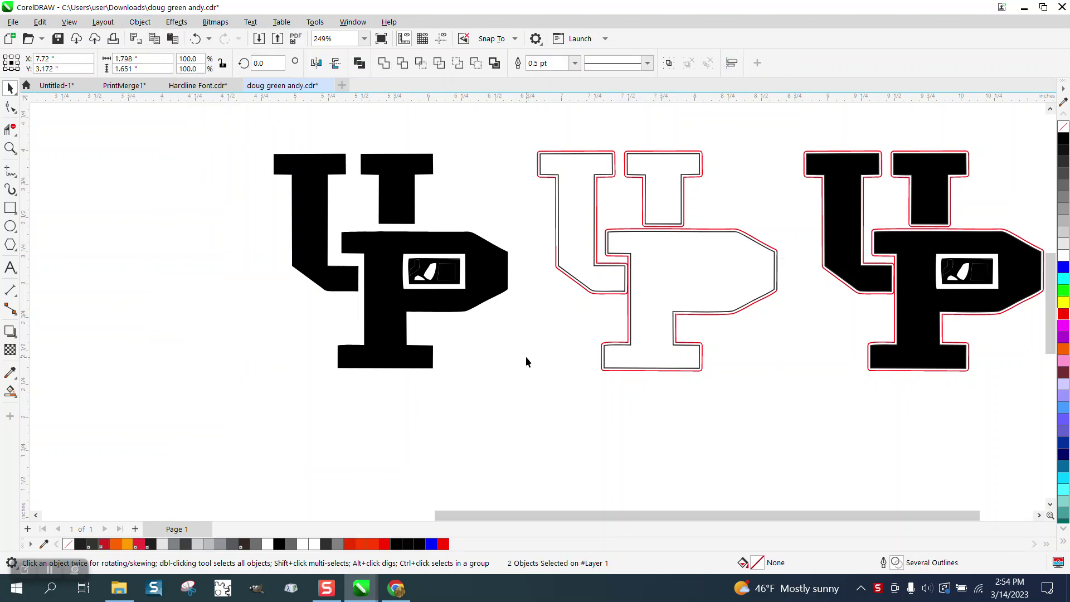
- Move the middle logo's inner black curve 2 inches down
left_click(668, 289)
key("Down")
scroll(618, 272, "down", 2)
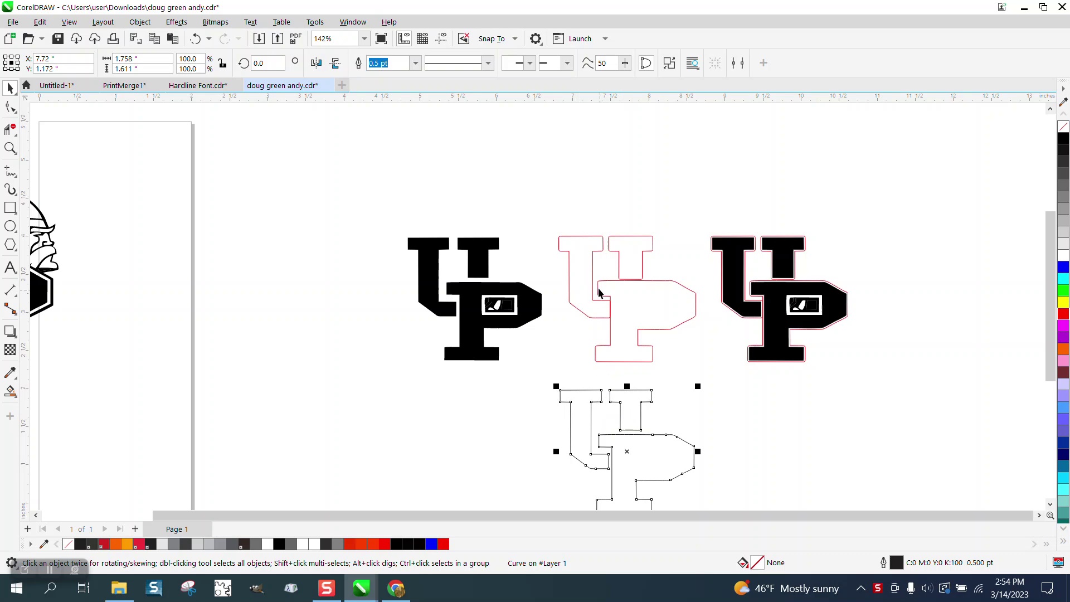
- Apply a one-step red contour at 0.02" offset around the bottom UP curve, changing its corner style
left_click(10, 147)
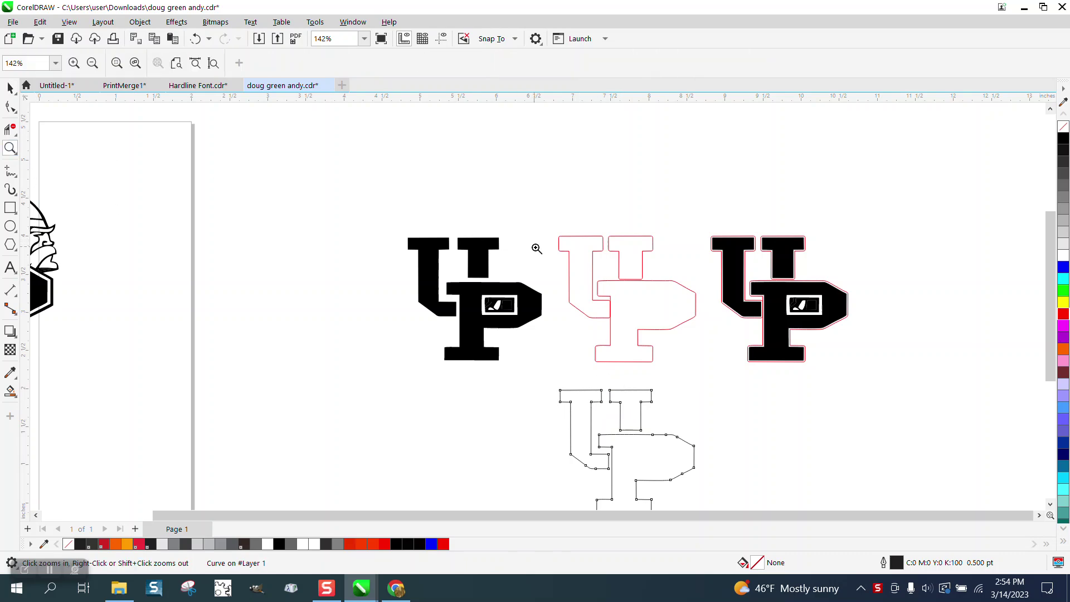
left_click_drag(540, 249, 671, 318)
scroll(404, 194, "down", 3)
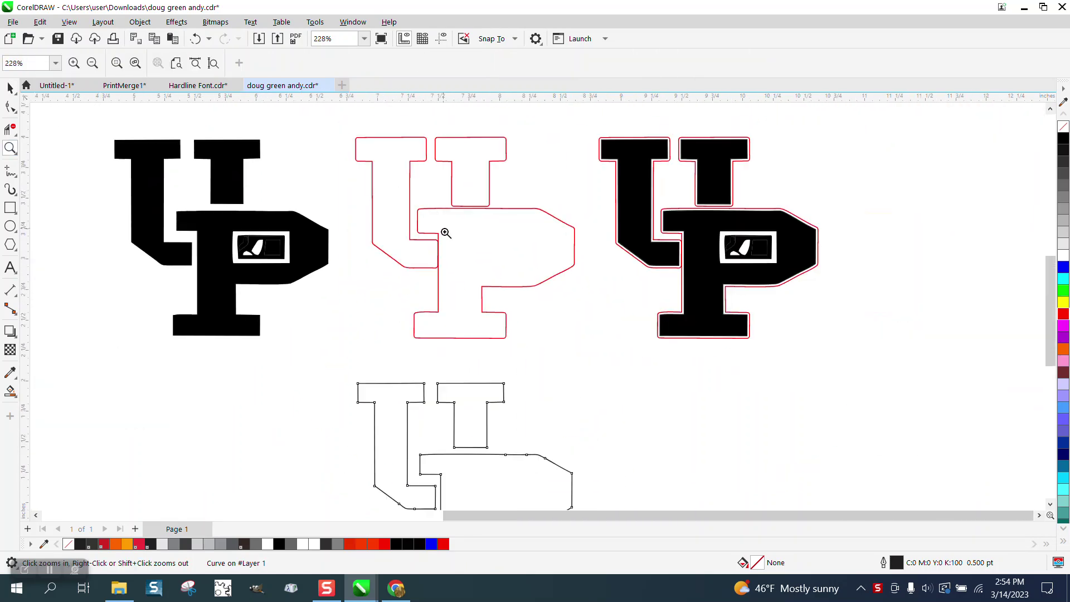
left_click(10, 87)
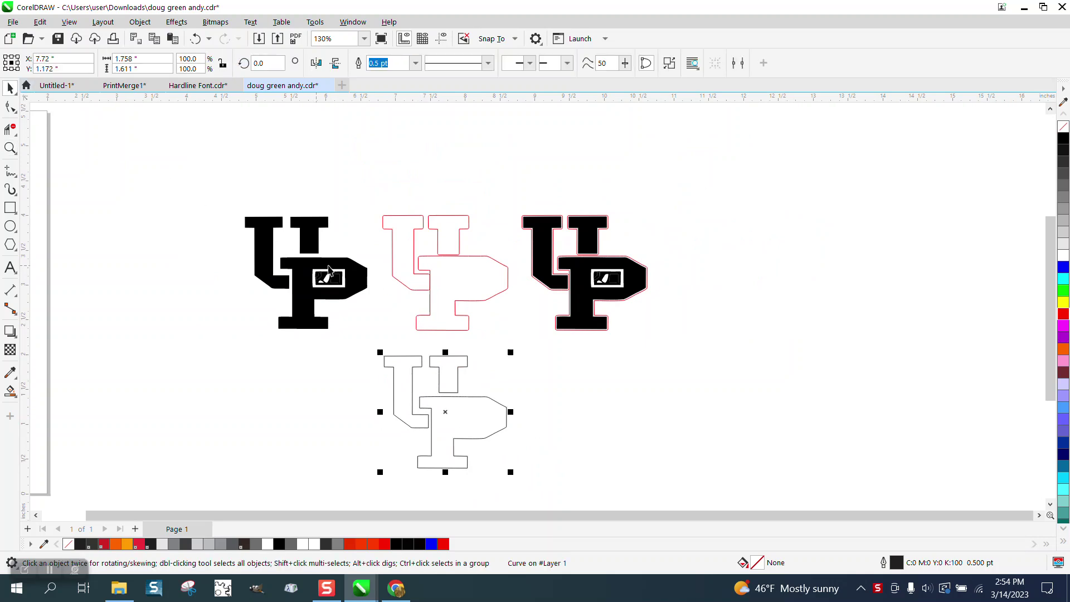
left_click(176, 22)
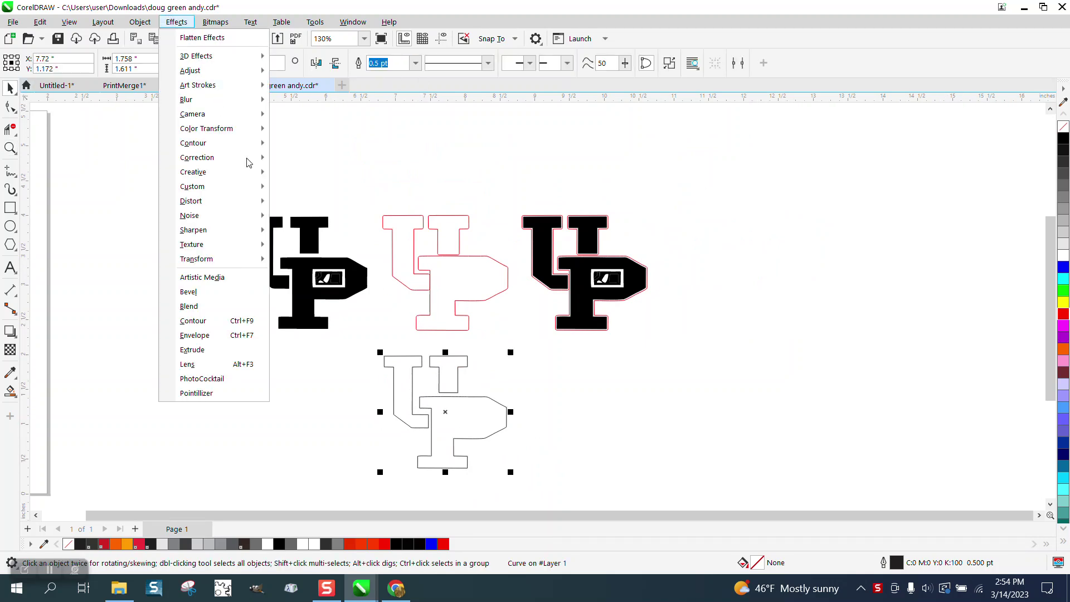
left_click(212, 322)
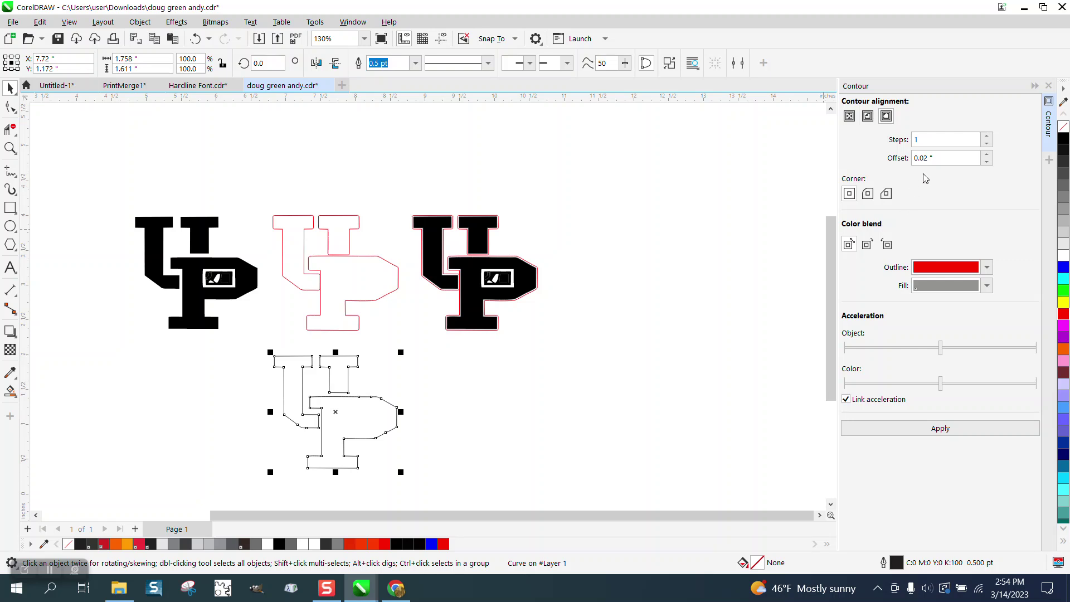
left_click(939, 160)
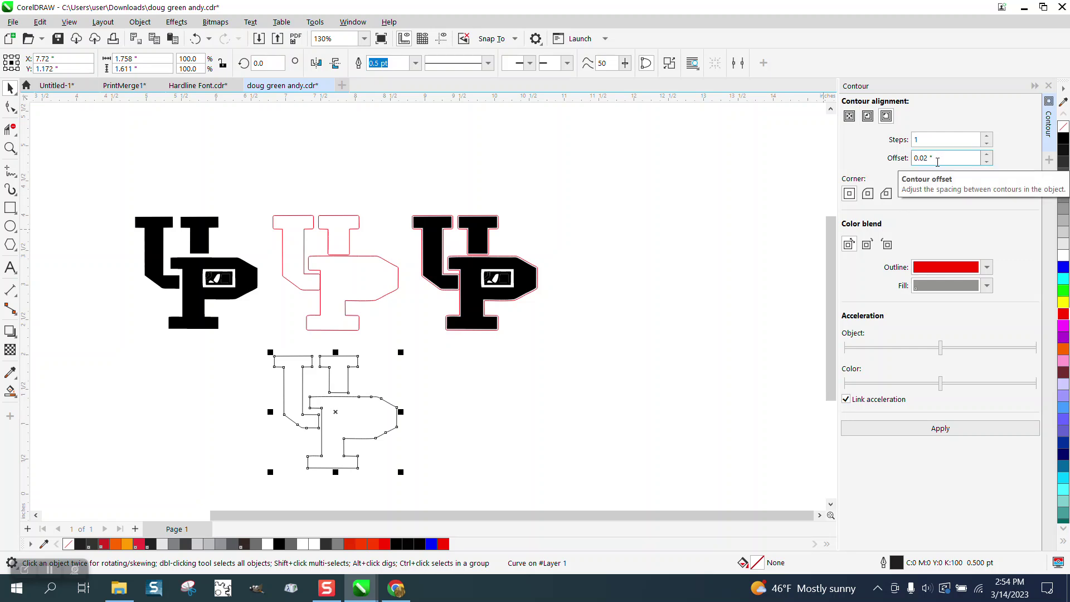
left_click(870, 197)
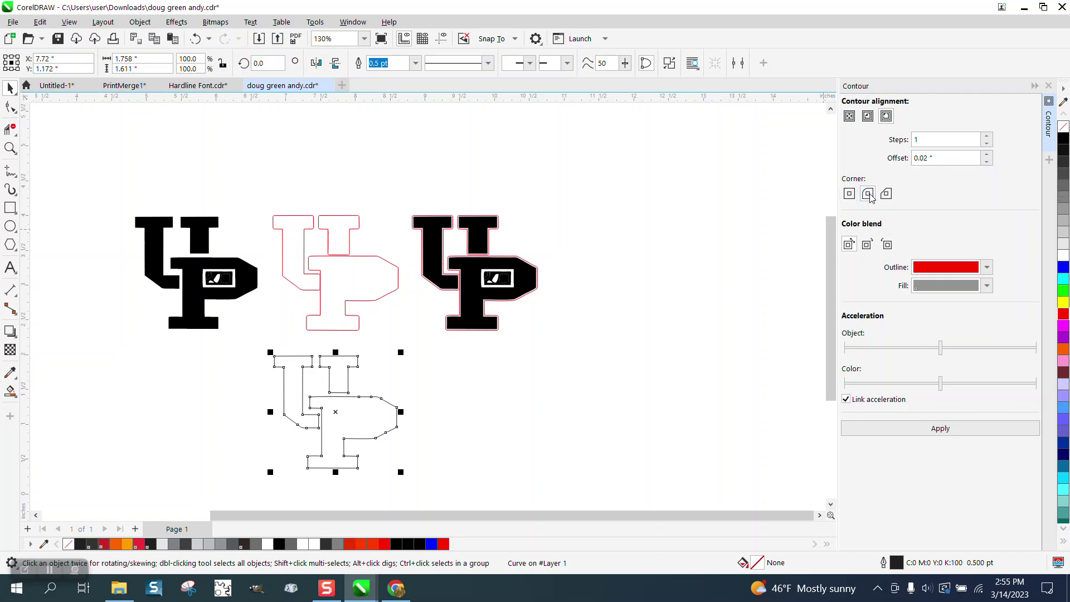
left_click(941, 433)
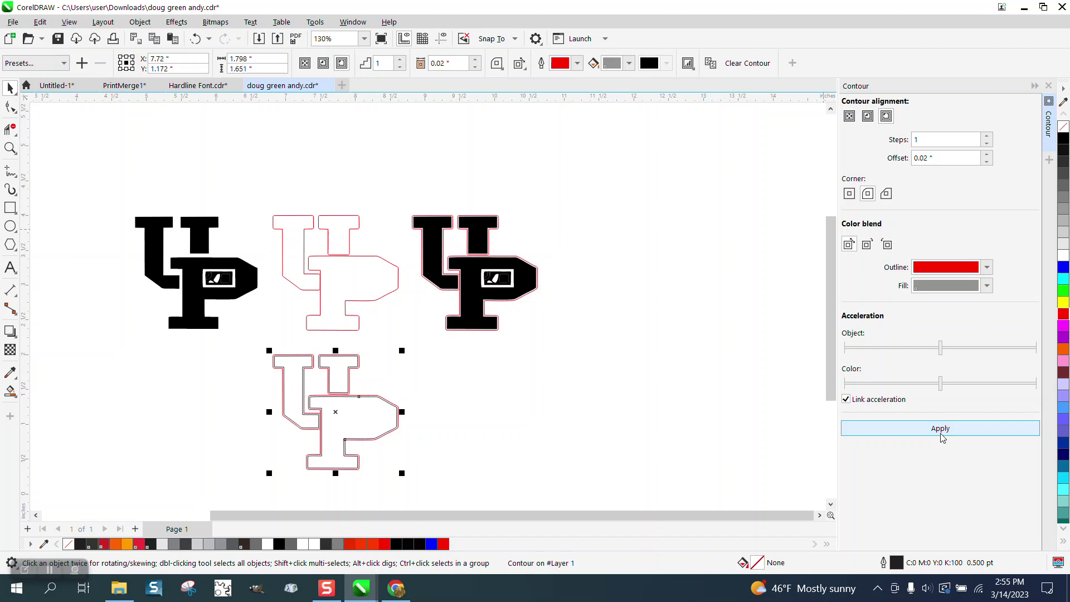
- Undo the contour and reapply it with a 0.03 inch offset
left_click(9, 148)
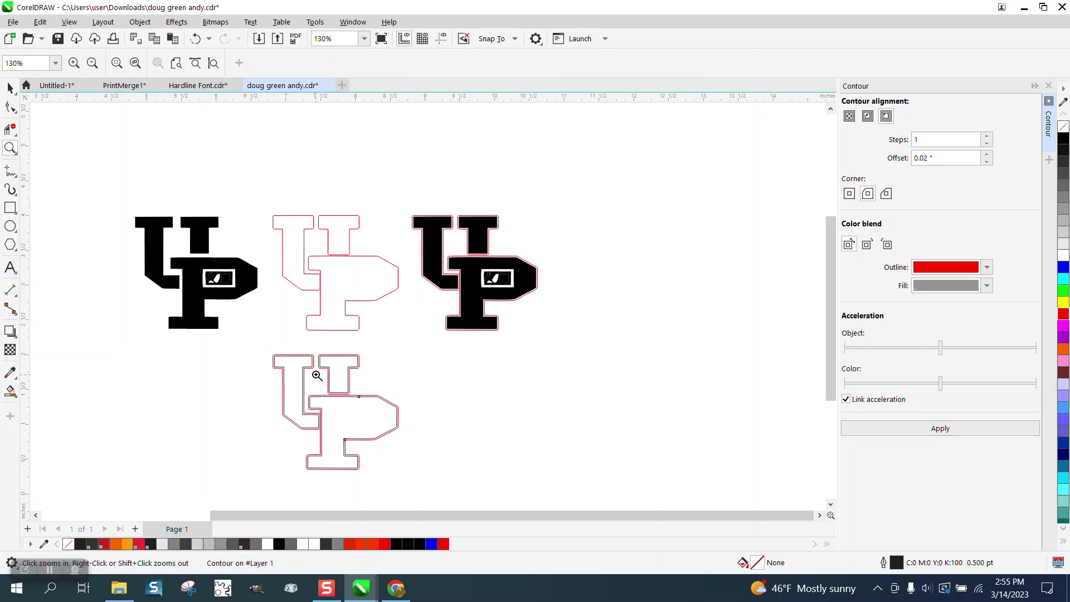
left_click_drag(312, 369, 400, 410)
scroll(334, 339, "down", 3)
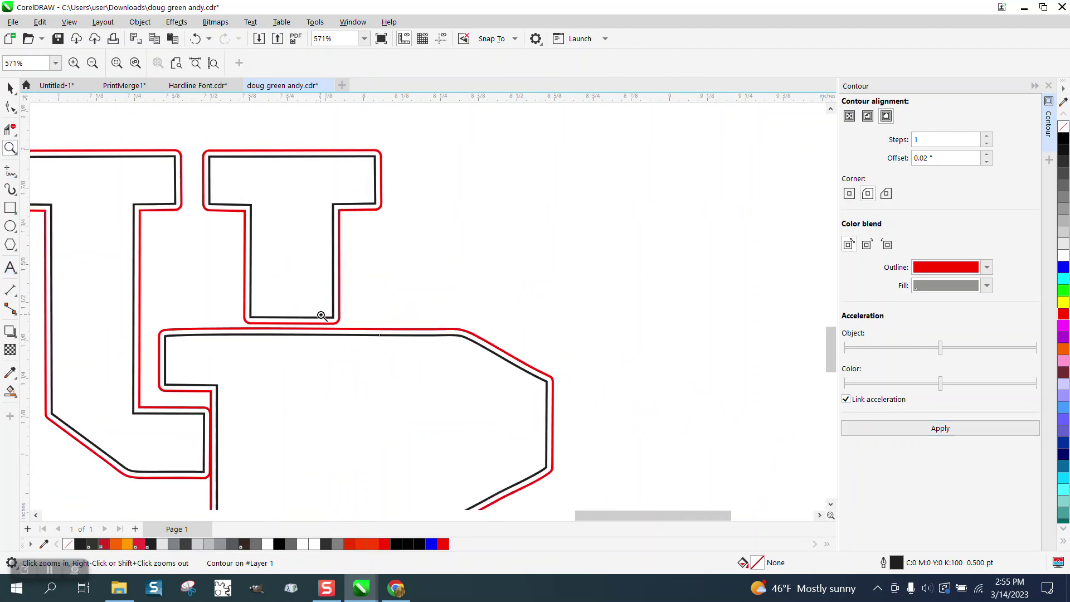
scroll(321, 315, "down", 1)
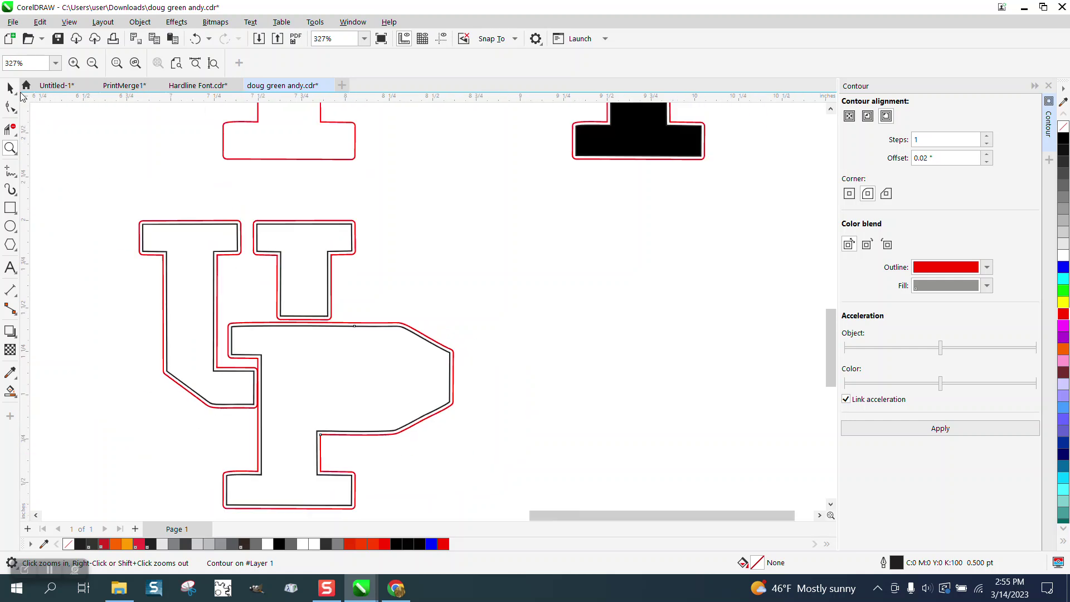
left_click(10, 88)
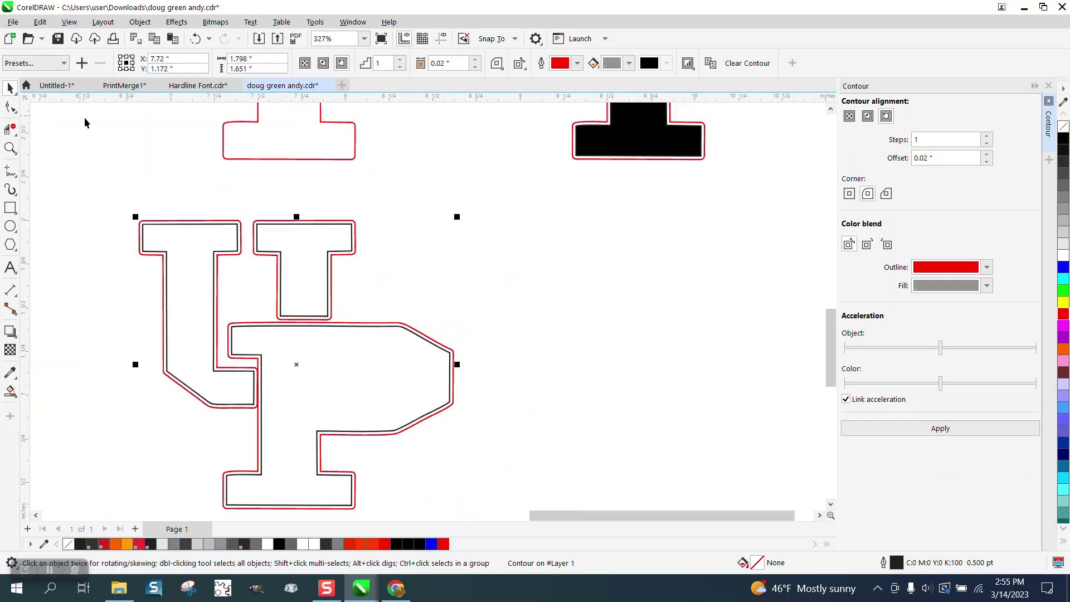
left_click(195, 39)
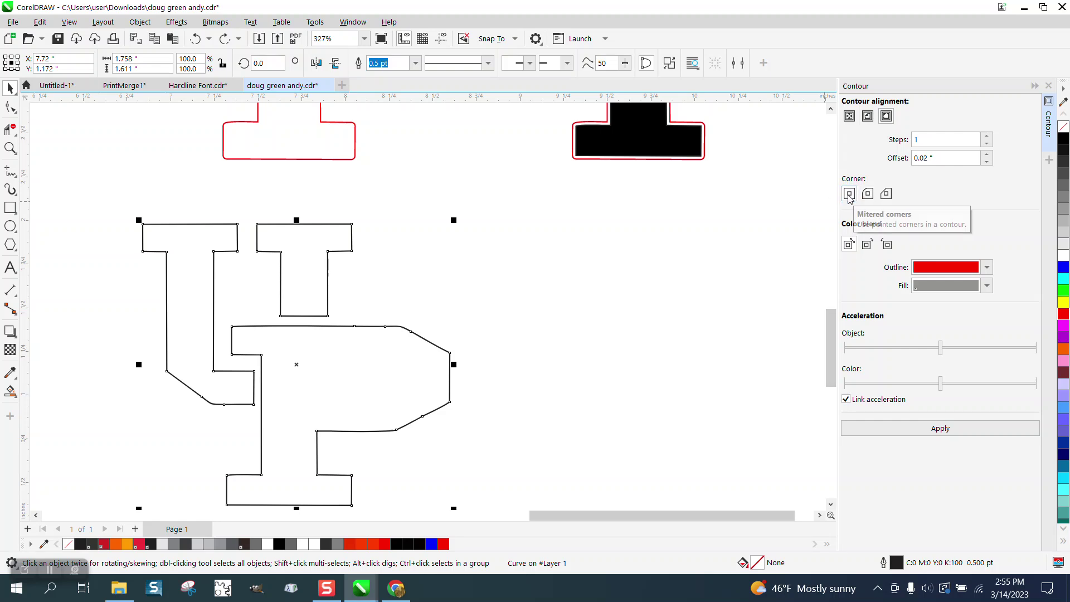
left_click_drag(944, 160, 882, 164)
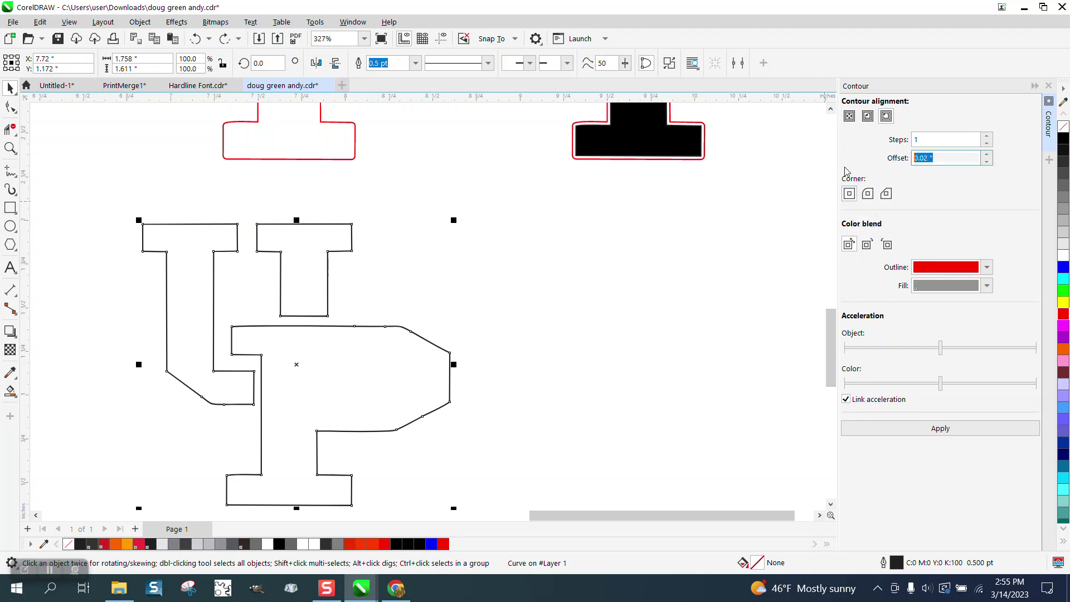
type(".03")
left_click(941, 428)
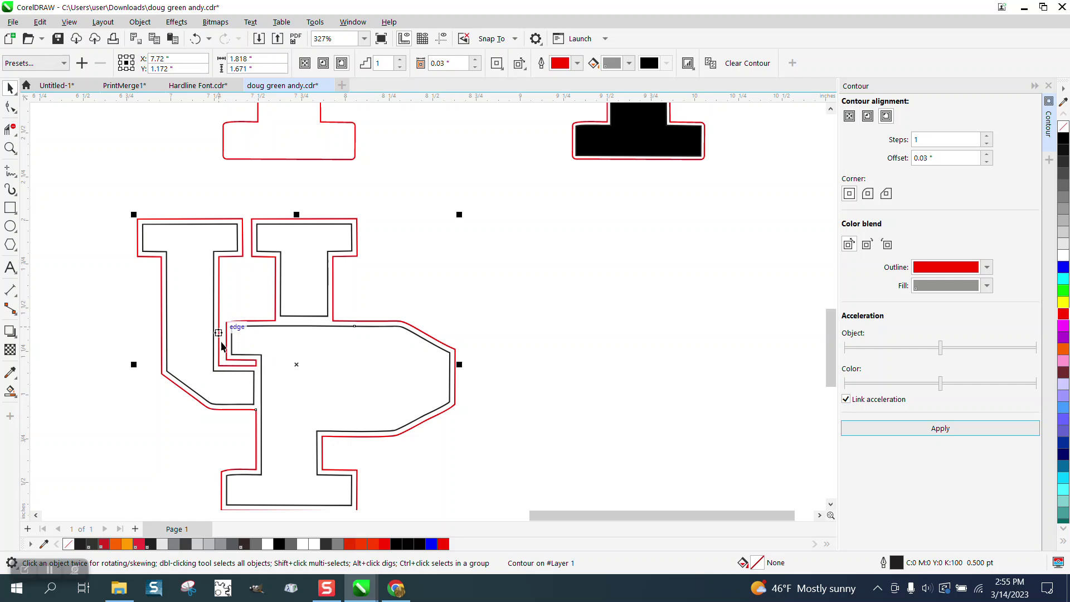
- Undo and reapply the red contour at a 0.04 inch offset
left_click(195, 38)
left_click_drag(947, 159, 909, 160)
type(".04")
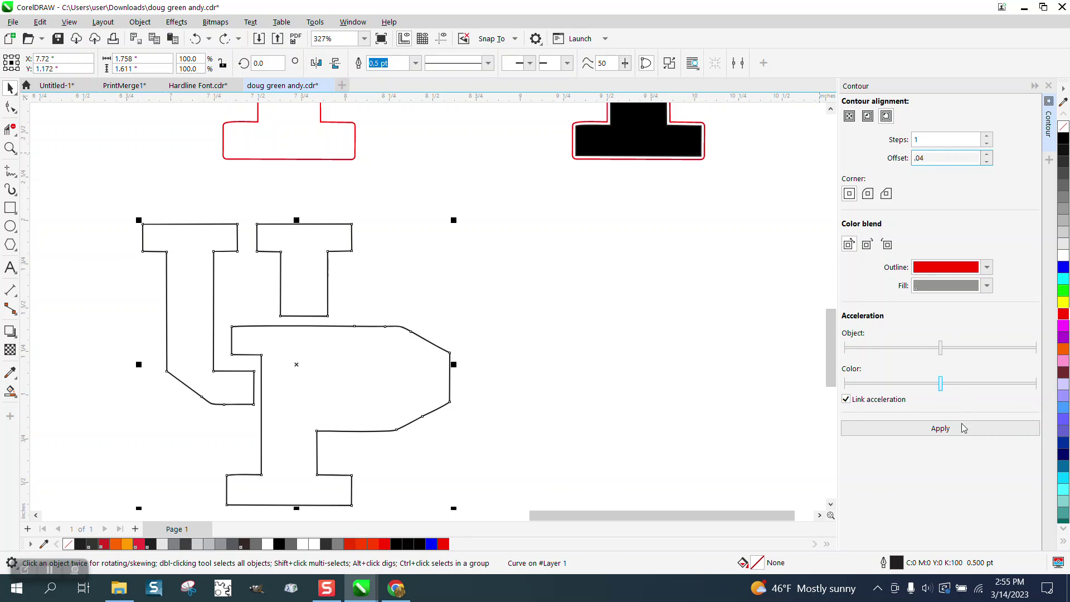
left_click(947, 430)
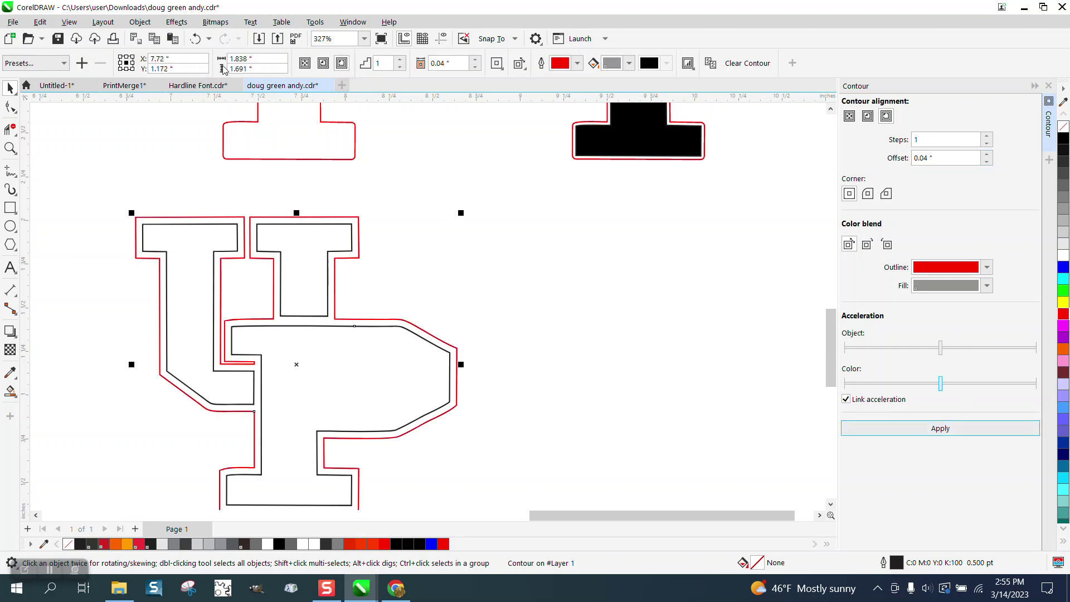
- Undo again and apply the red contour at a 0.06 inch offset
left_click(195, 38)
left_click_drag(948, 158, 859, 164)
type(".06")
left_click(940, 429)
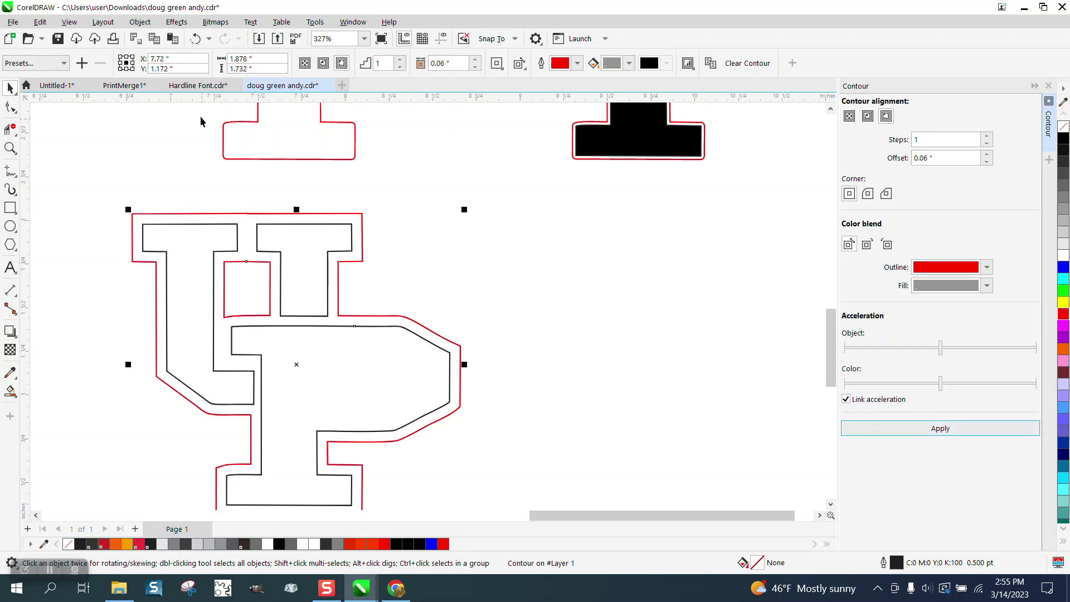
- Break the contour apart from the UP letters, then break the red contour curve apart
left_click(140, 23)
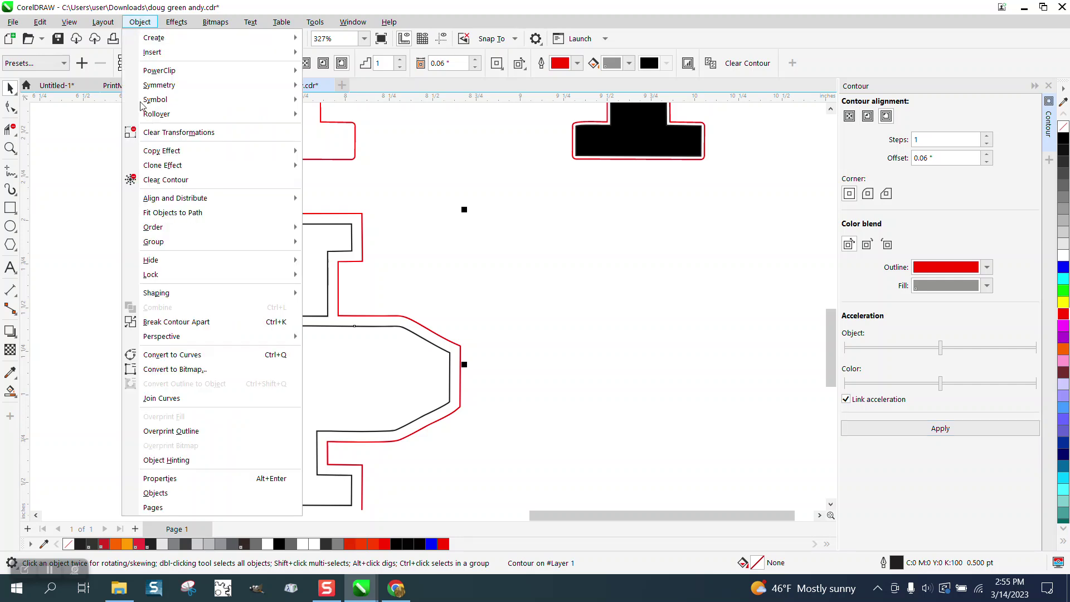
left_click(198, 319)
left_click(416, 290)
left_click(264, 265)
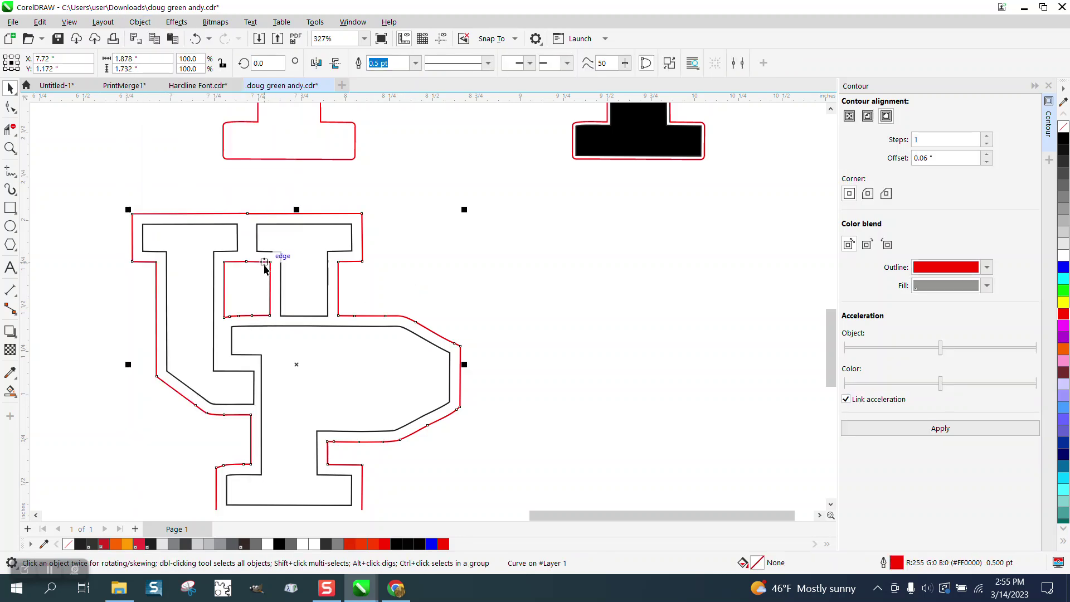
left_click(140, 22)
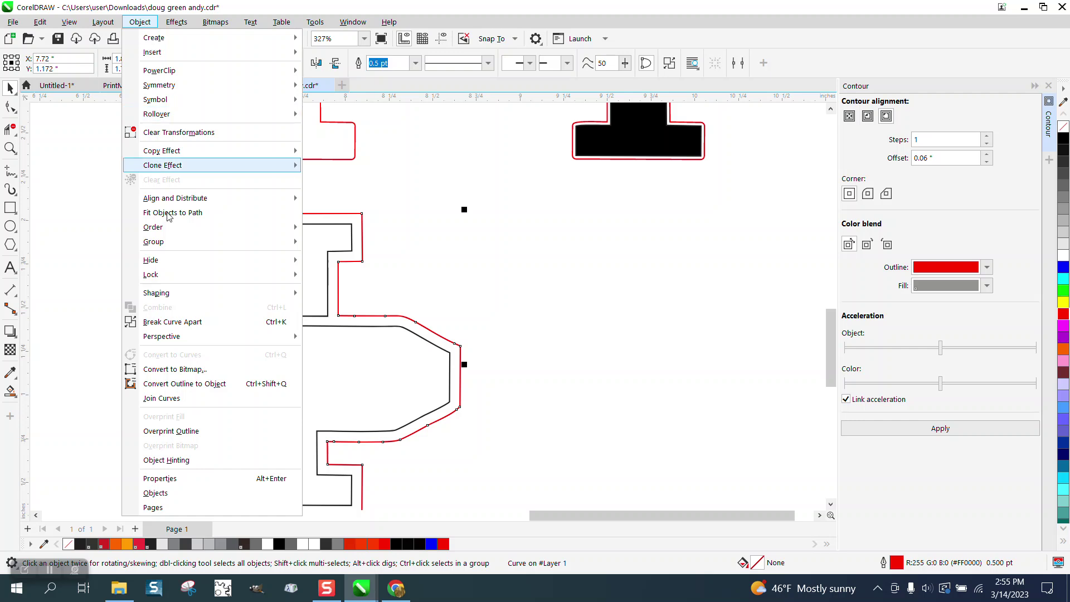
left_click(201, 322)
- Delete the small stray red rectangle inside the letters and zoom in on the lower UP
left_click(525, 310)
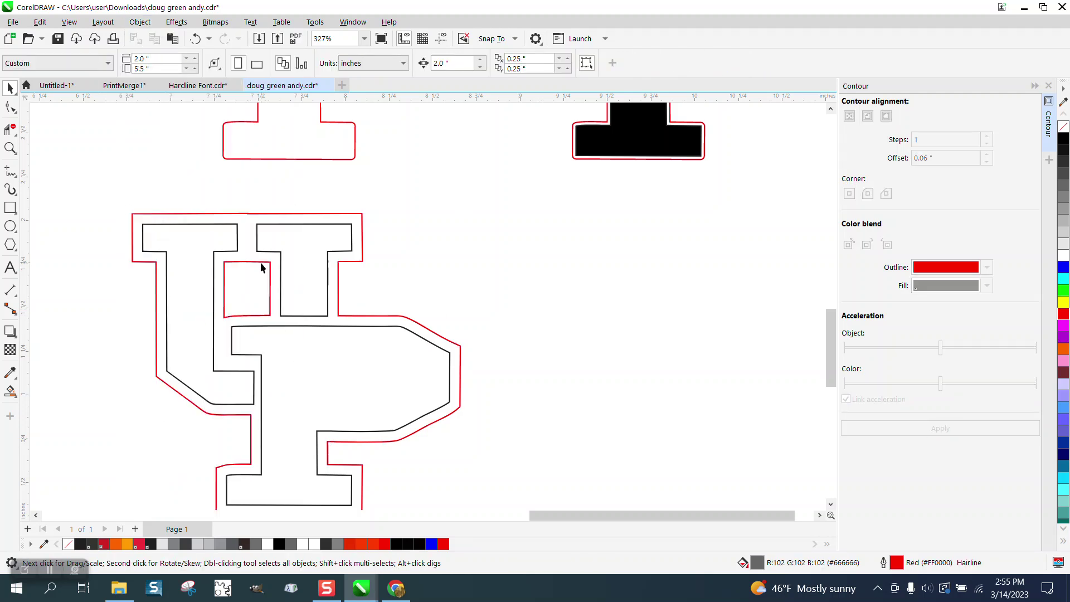
left_click(262, 265)
key("Delete")
scroll(420, 332, "down", 4)
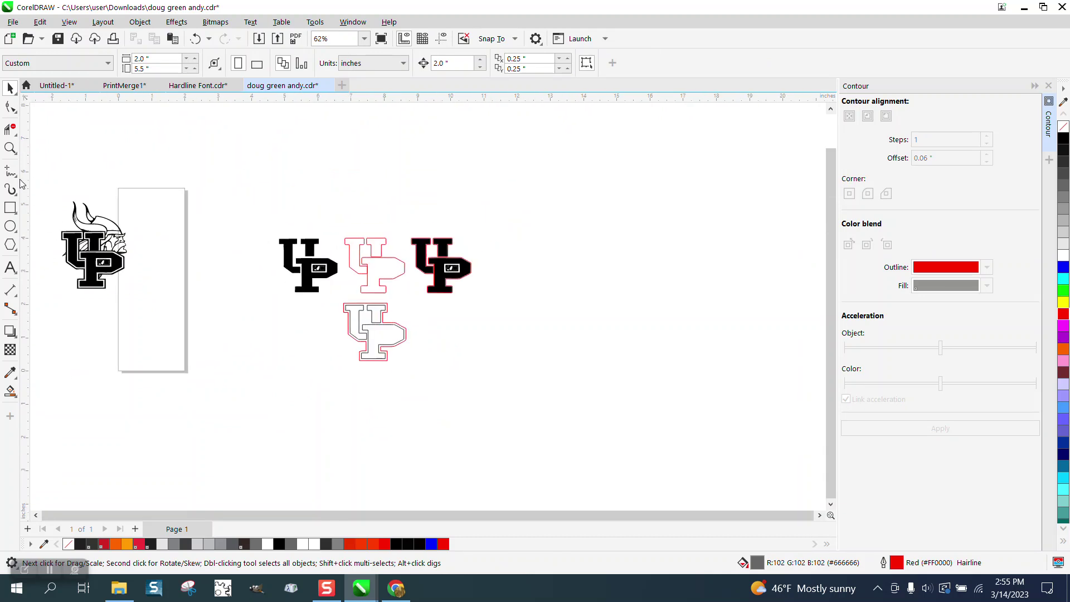
left_click(10, 148)
left_click_drag(318, 298, 482, 412)
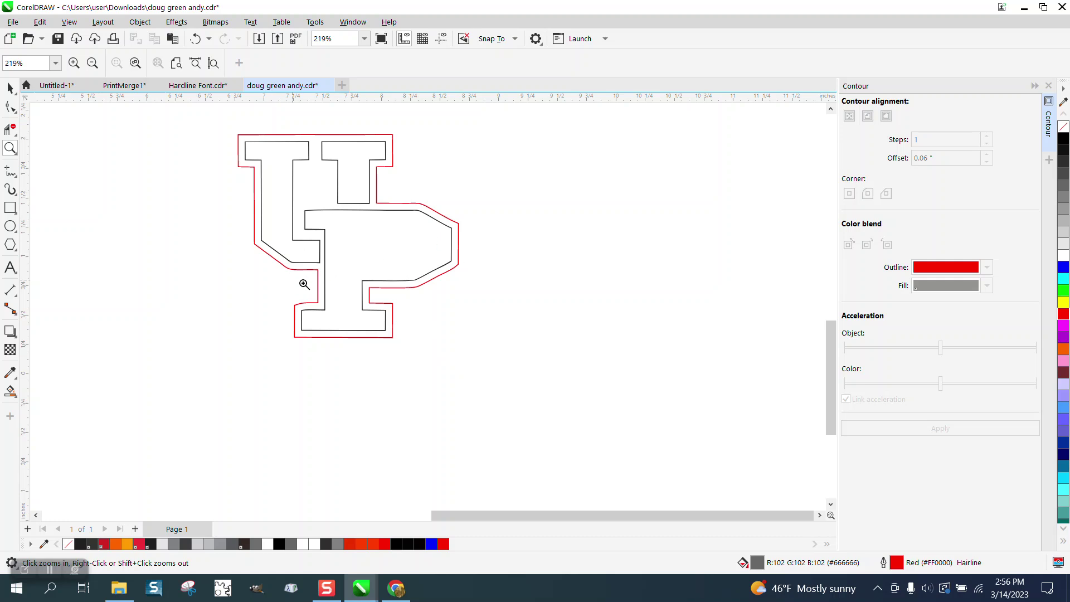
- Move the black UP logo 2 inches down and 2 inches right into the red contour, cancelling Insert Page
left_click(10, 88)
scroll(387, 428, "down", 2)
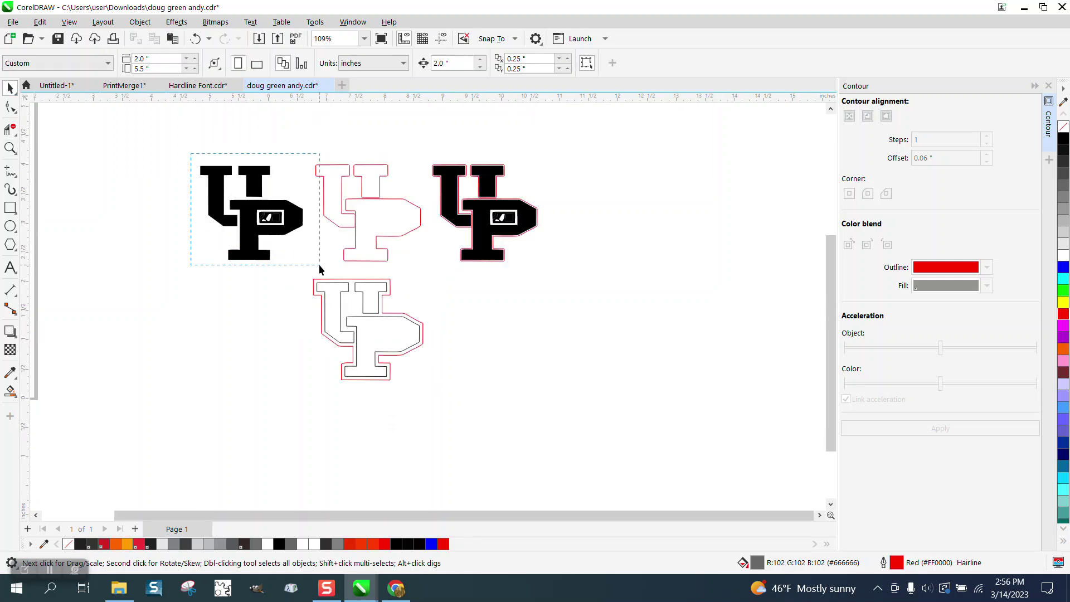
left_click_drag(319, 264, 319, 279)
key("shift+Down")
key("shift+Down")
key("shift+Down")
key("shift+Down")
key("shift+Down")
key("shift+Down")
key("shift+Down")
key("shift+Down")
key("shift+Down")
key("shift+Down")
key("Page_Down")
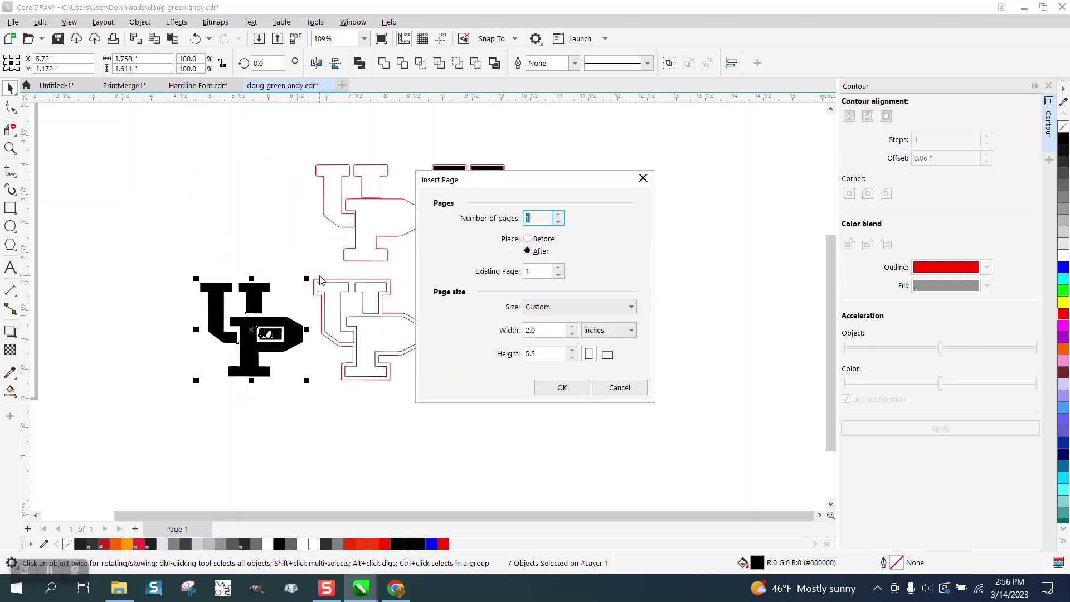
left_click(619, 389)
key("shift+Right")
key("shift+Right")
key("shift+Right")
key("shift+Right")
key("shift+Right")
key("shift+Right")
key("shift+Right")
key("shift+Right")
key("shift+Right")
key("shift+Right")
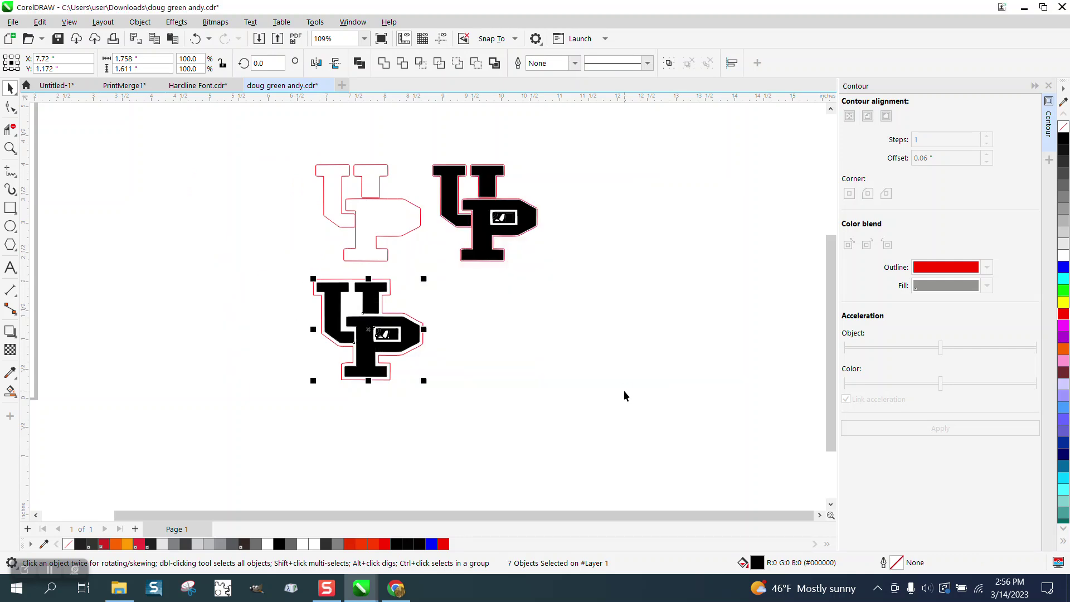
left_click(10, 148)
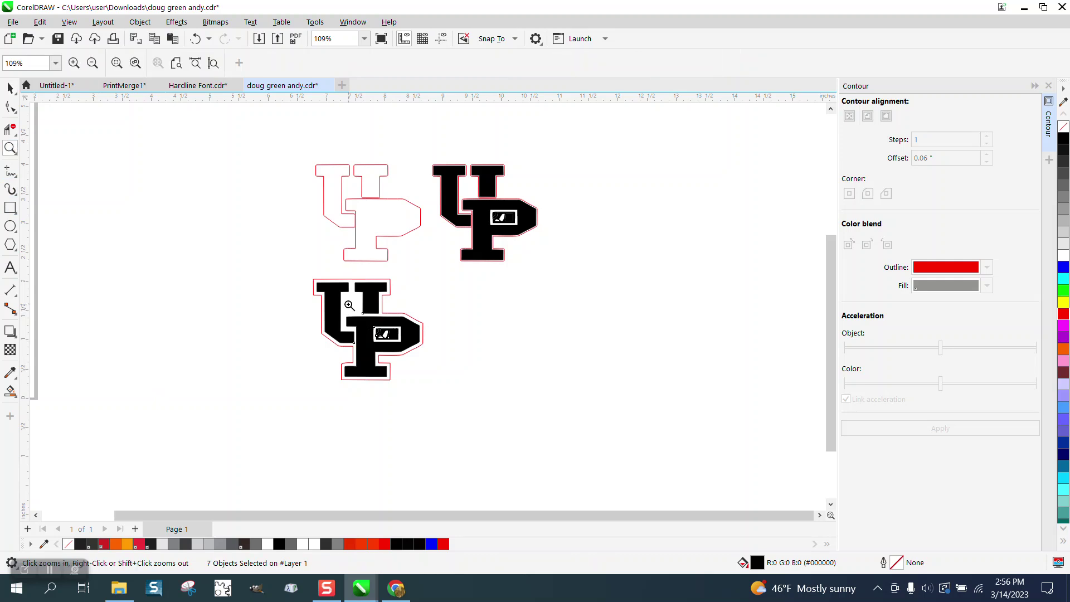
left_click_drag(485, 424, 519, 447)
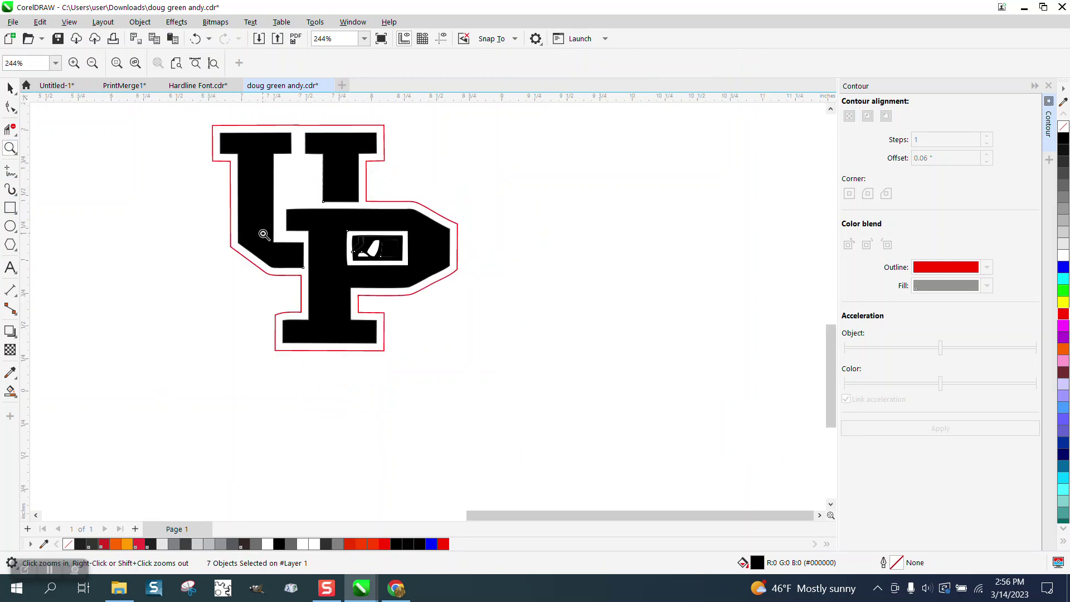
scroll(208, 277, "down", 3)
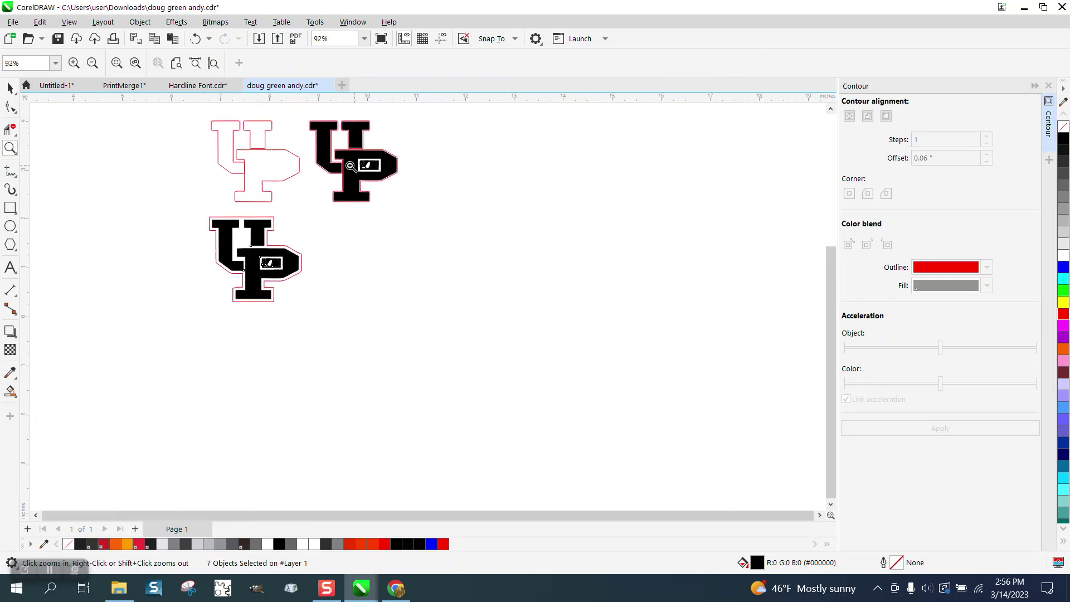
- Zoom in and shift the contoured UP outline beside the black logo
left_click_drag(311, 134, 311, 135)
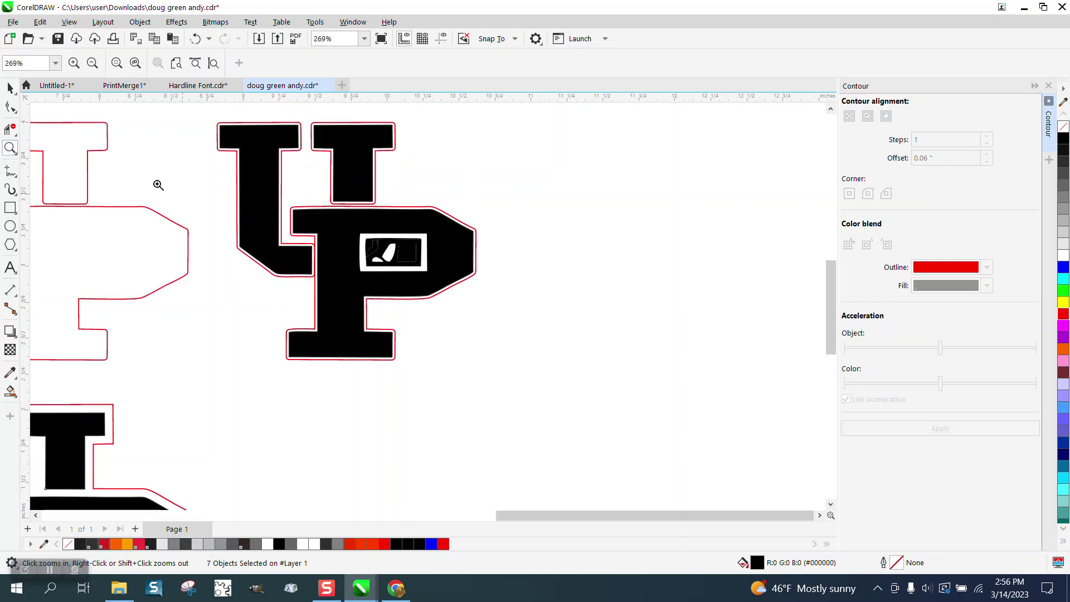
key("space")
left_click(287, 138)
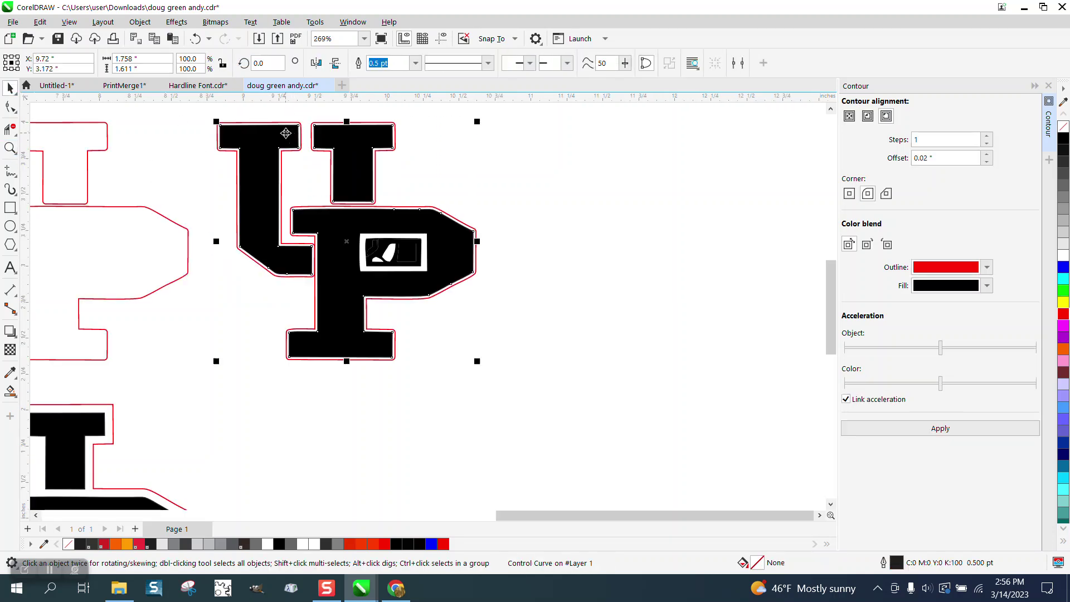
key("ctrl+z")
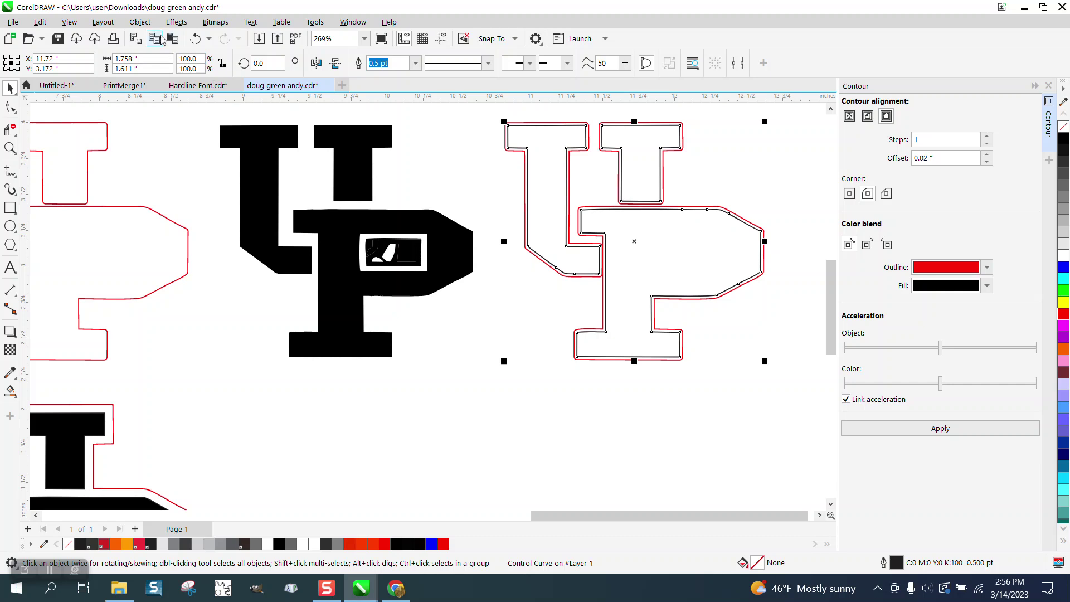
left_click(140, 22)
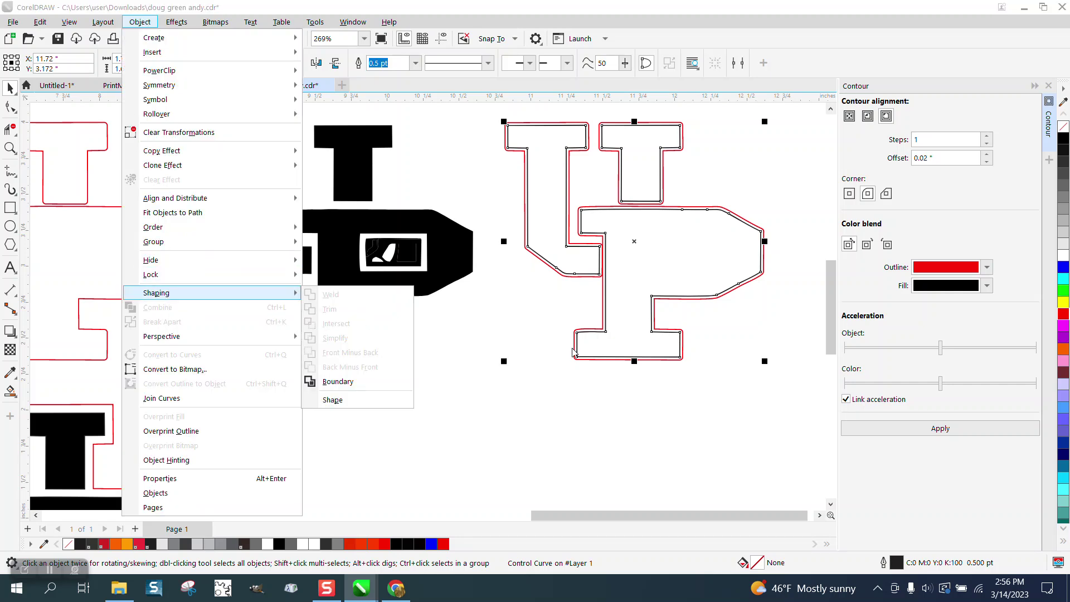
left_click(527, 331)
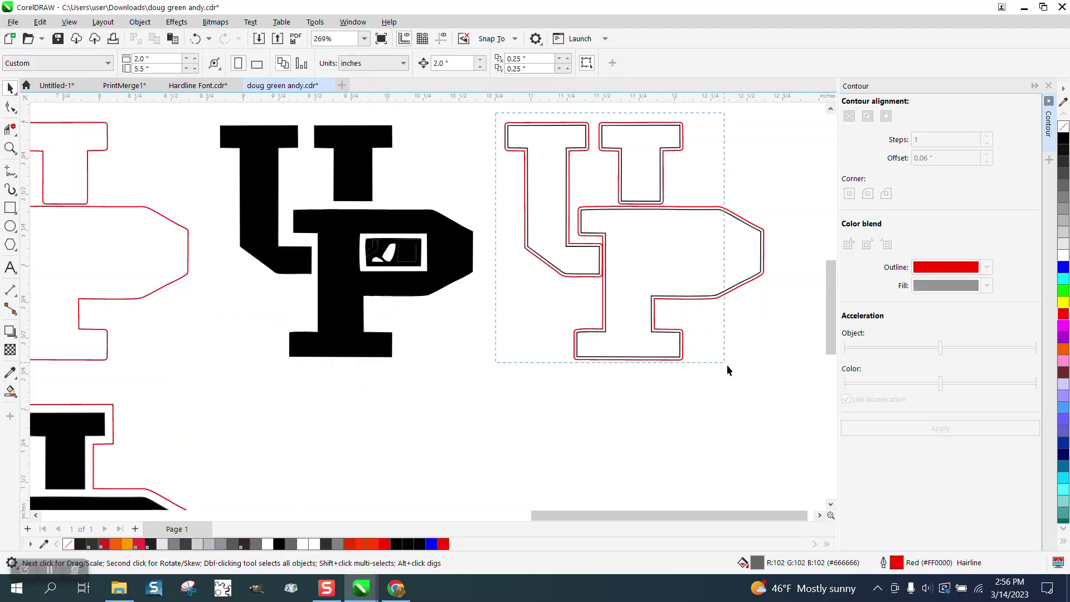
- Break the right UP's contour group apart and move its black inner outline 2 inches down
left_click_drag(743, 377, 791, 417)
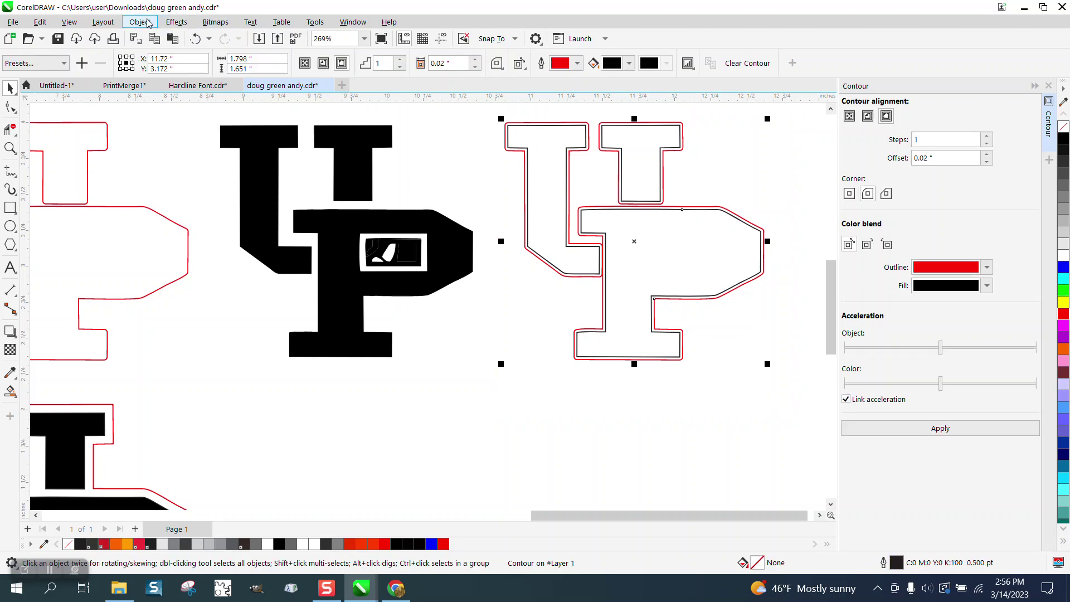
left_click(147, 23)
left_click(169, 323)
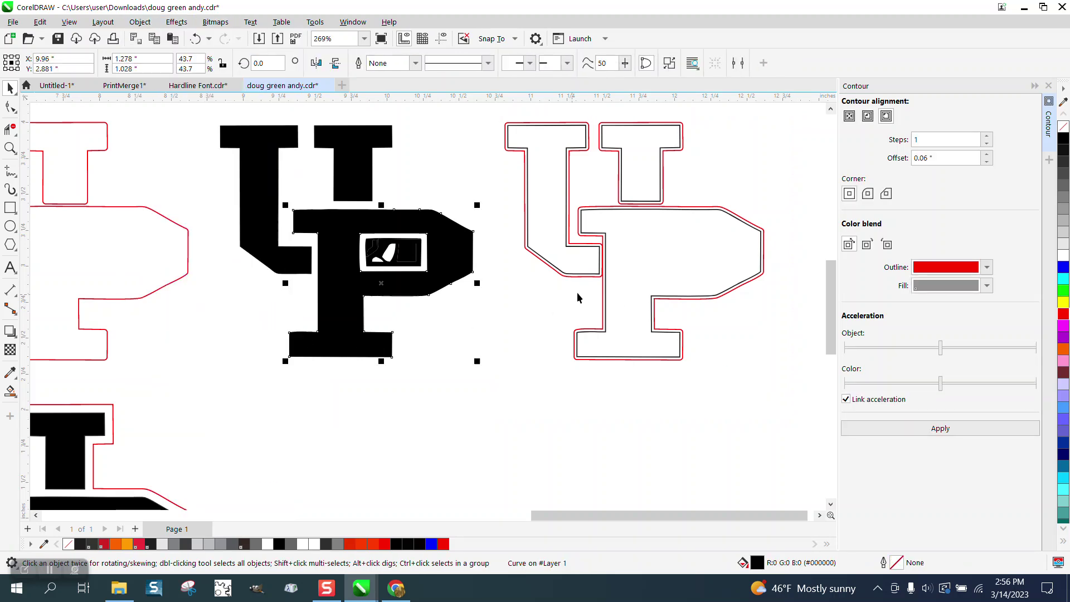
left_click(640, 277)
key("Down")
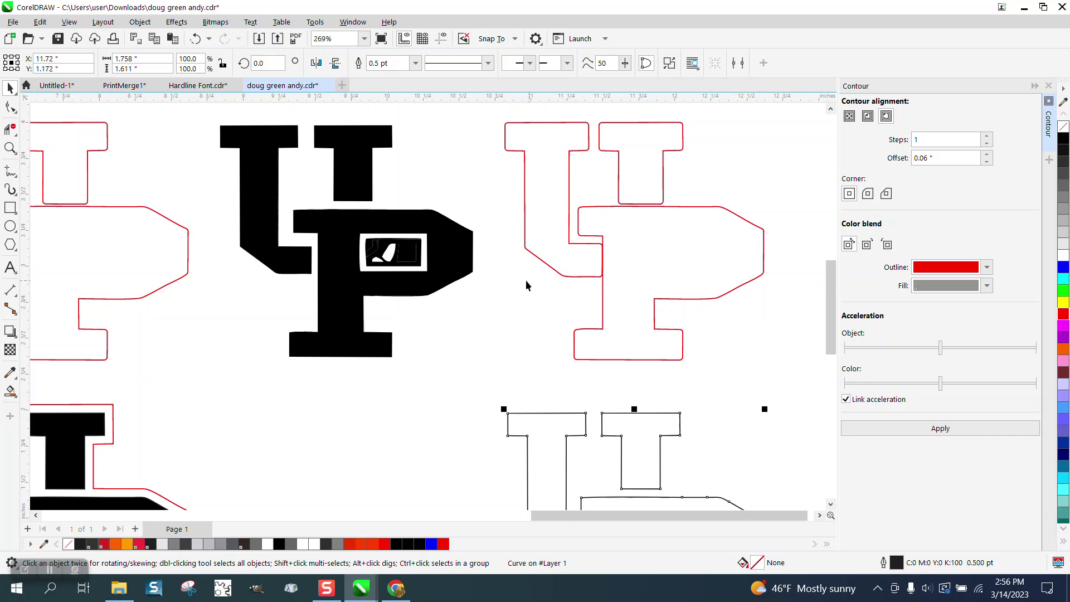
scroll(517, 279, "down", 2)
- Drag the P's inner rectangle edge and notch edge into alignment with the Shape tool
left_click(10, 148)
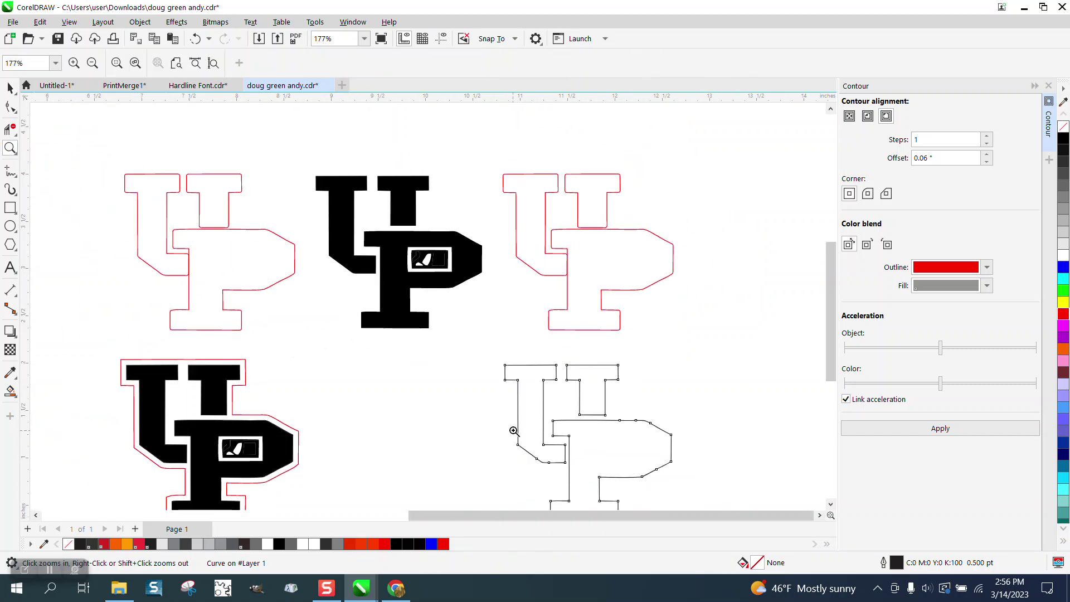
scroll(736, 520, "up", 4)
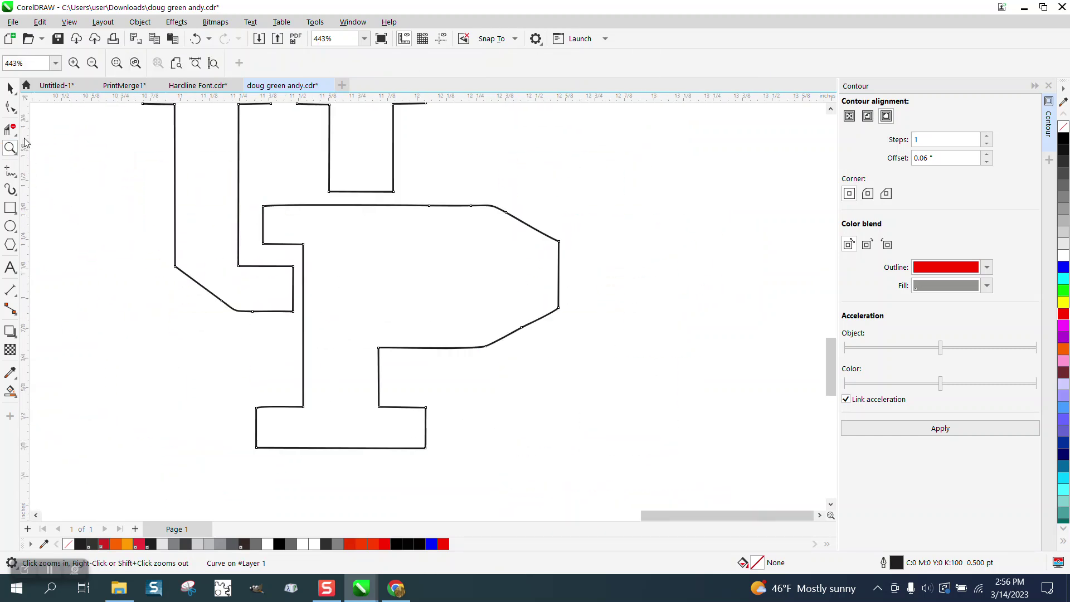
left_click(10, 106)
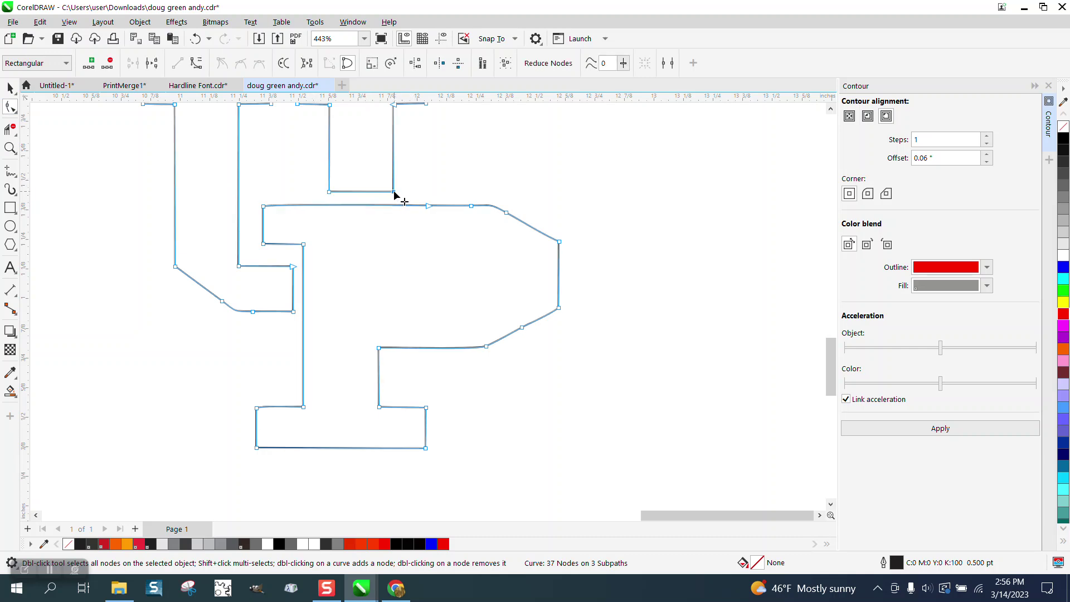
left_click_drag(393, 195, 400, 224)
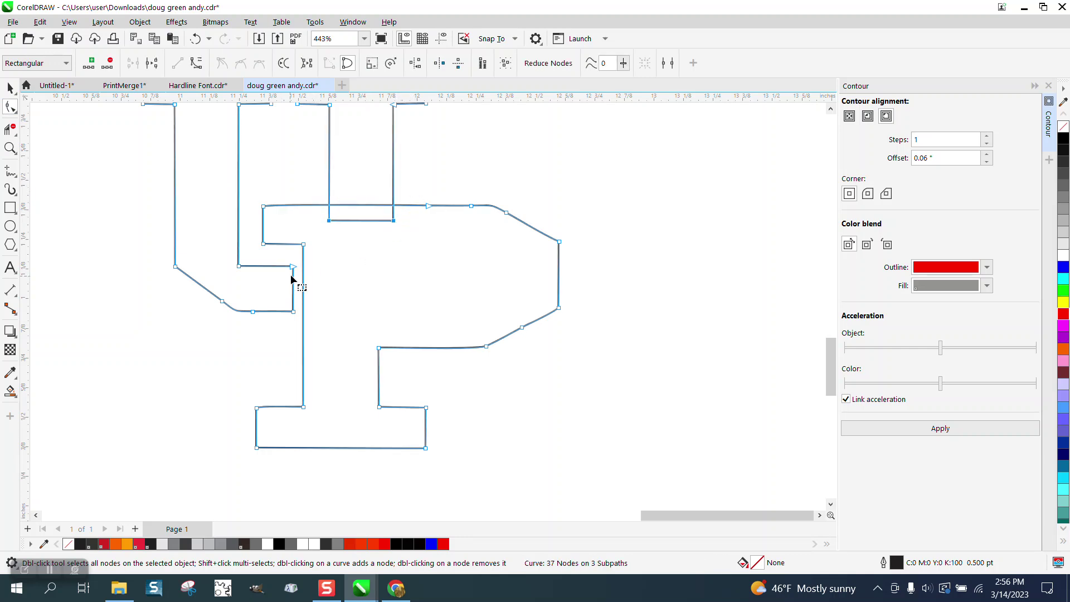
left_click_drag(293, 277, 342, 315)
- Trim the overlapping notch and rectangle segments with Virtual Segment Delete
left_click(10, 129)
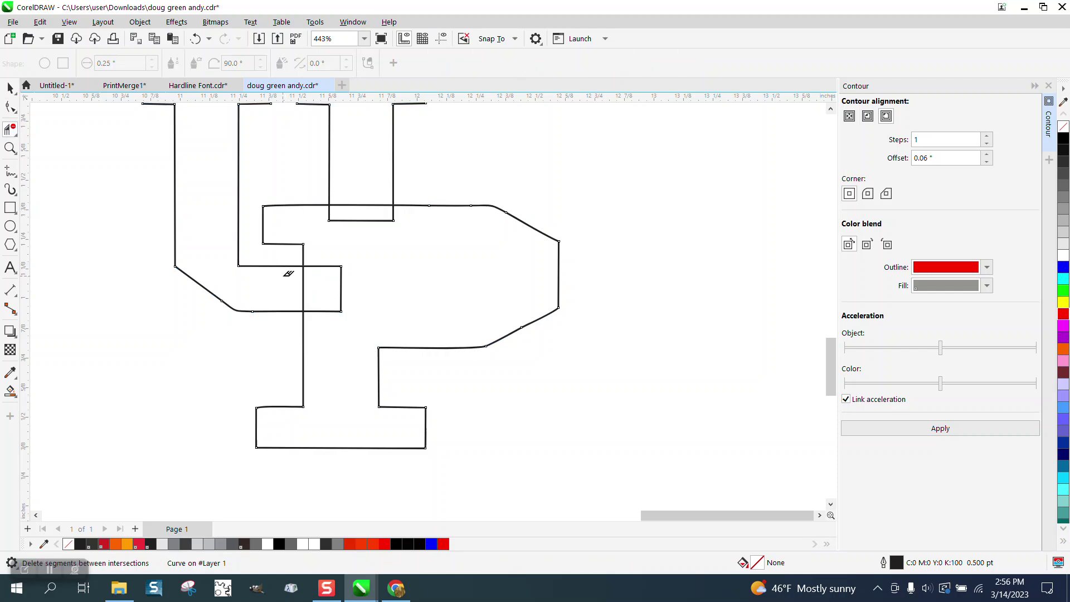
left_click_drag(288, 273, 334, 299)
left_click(366, 206)
scroll(335, 300, "down", 3)
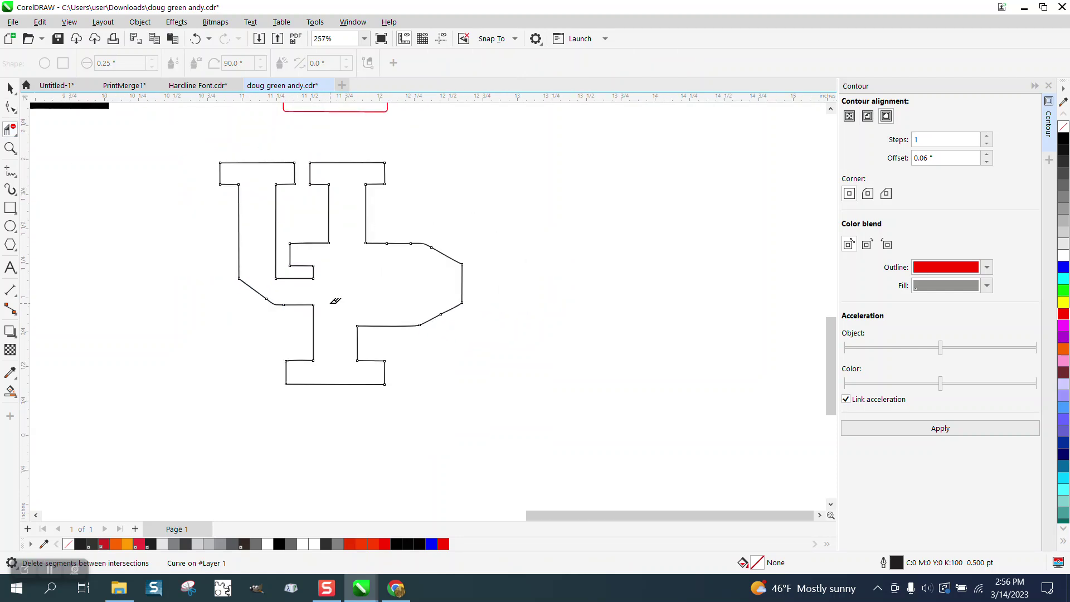
scroll(335, 301, "down", 3)
- Smart Fill the merged UP outline, move the copy 2 inches right, and make it outline-only
left_click(10, 88)
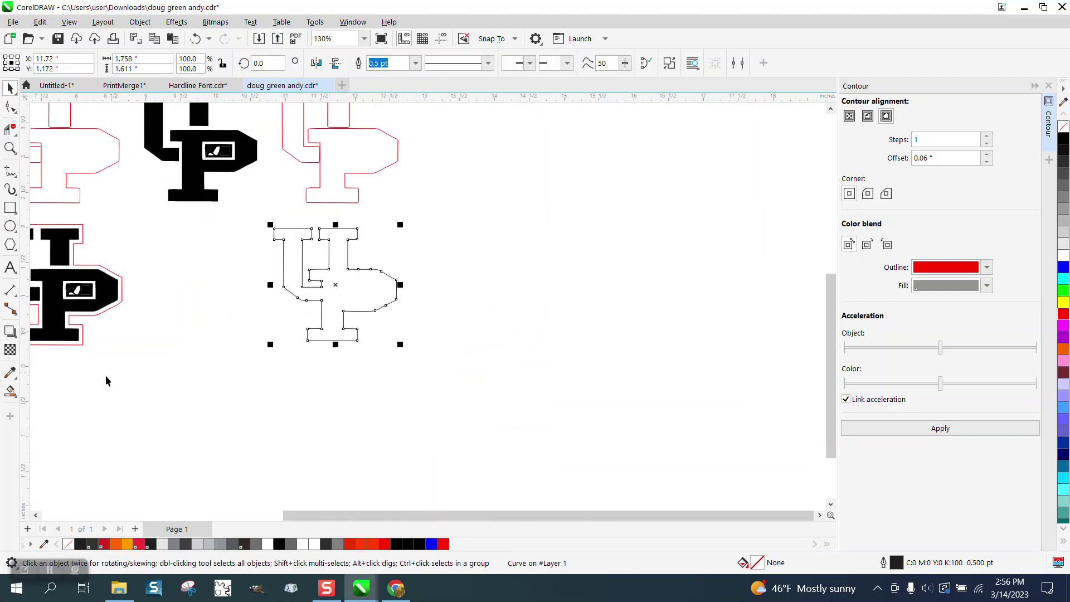
left_click(10, 391)
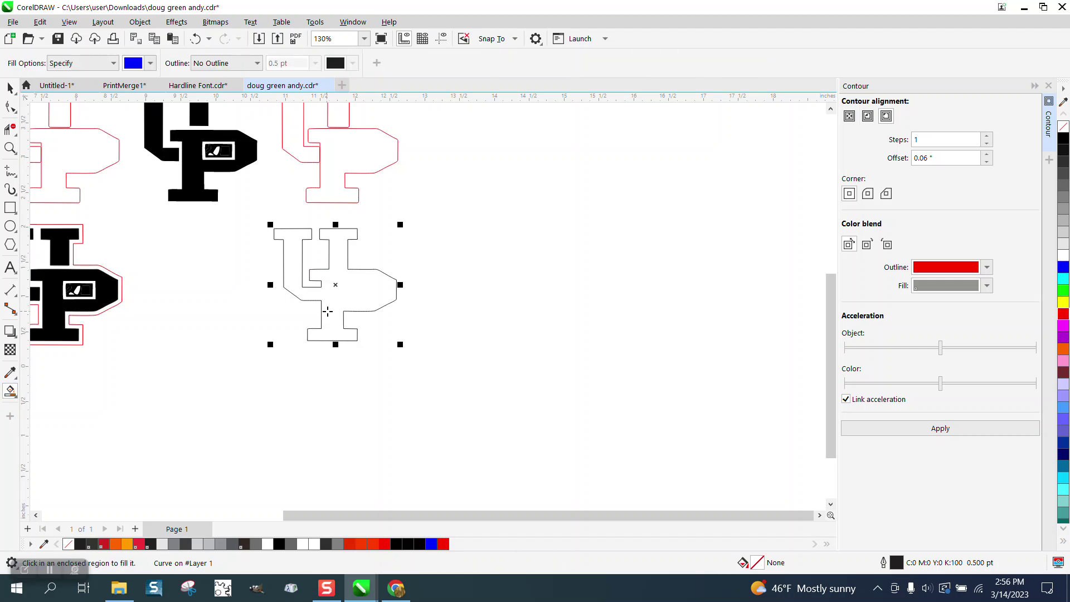
left_click(352, 296)
key("shift+Right")
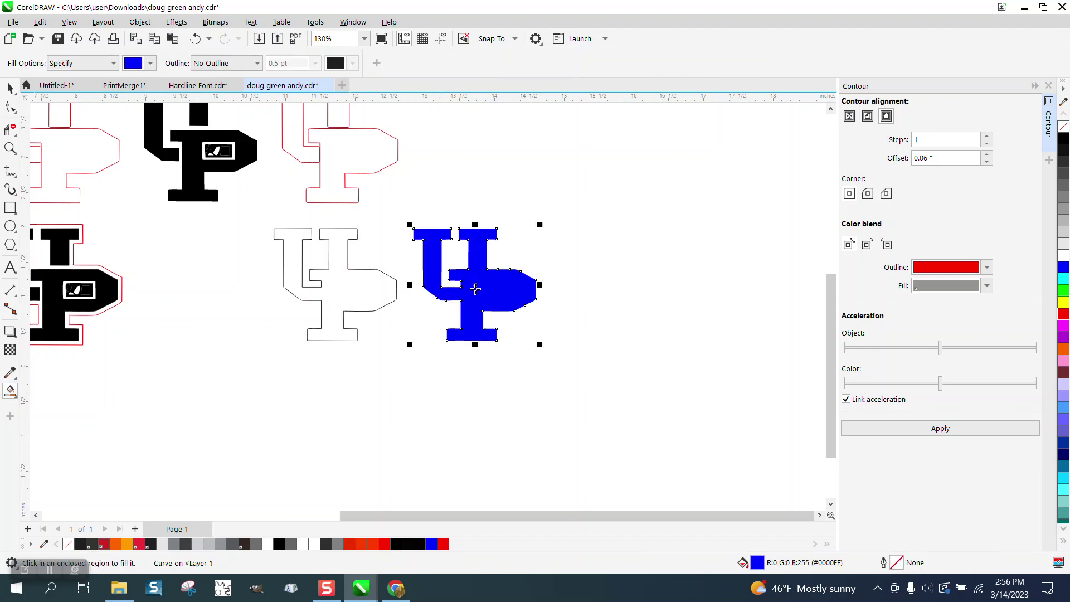
left_click(1062, 126)
right_click(1063, 138)
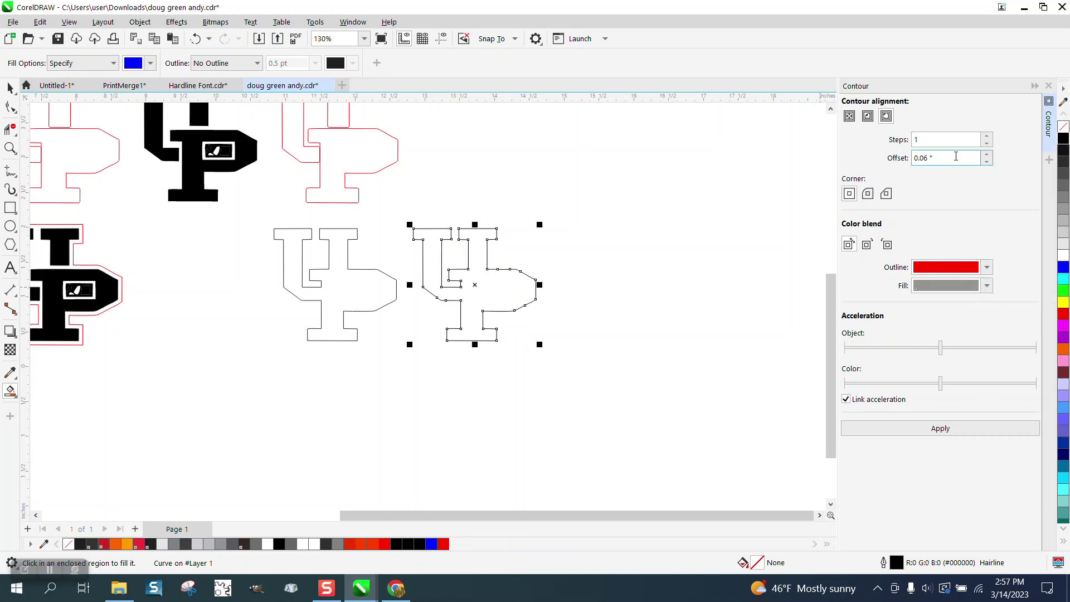
- Apply a 0.02 inch contour to the UP copy and break the contour apart
left_click_drag(957, 157, 875, 163)
type(".02")
left_click(957, 428)
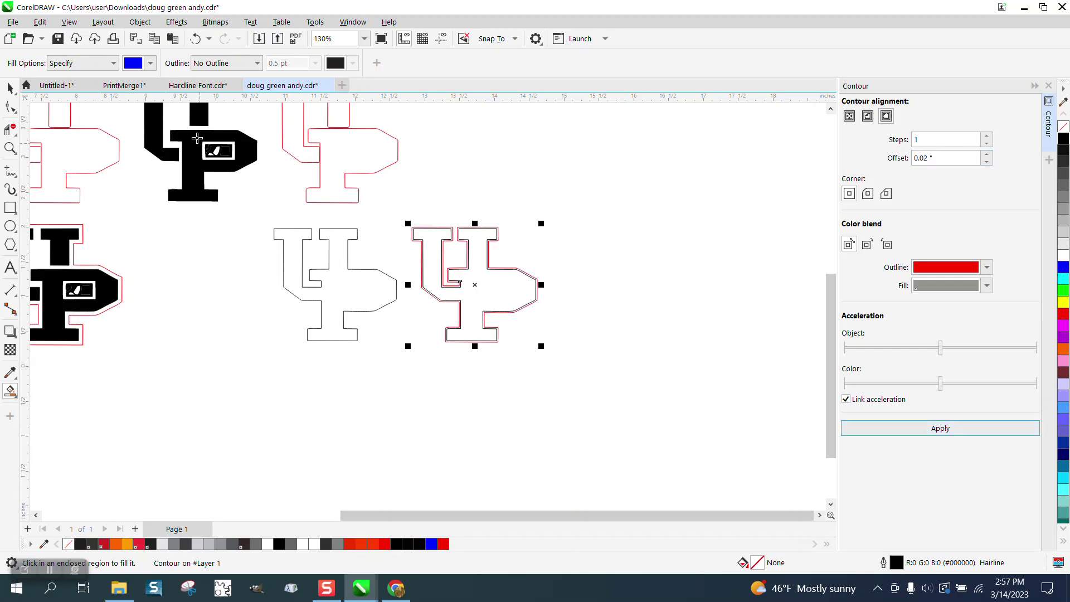
left_click(140, 22)
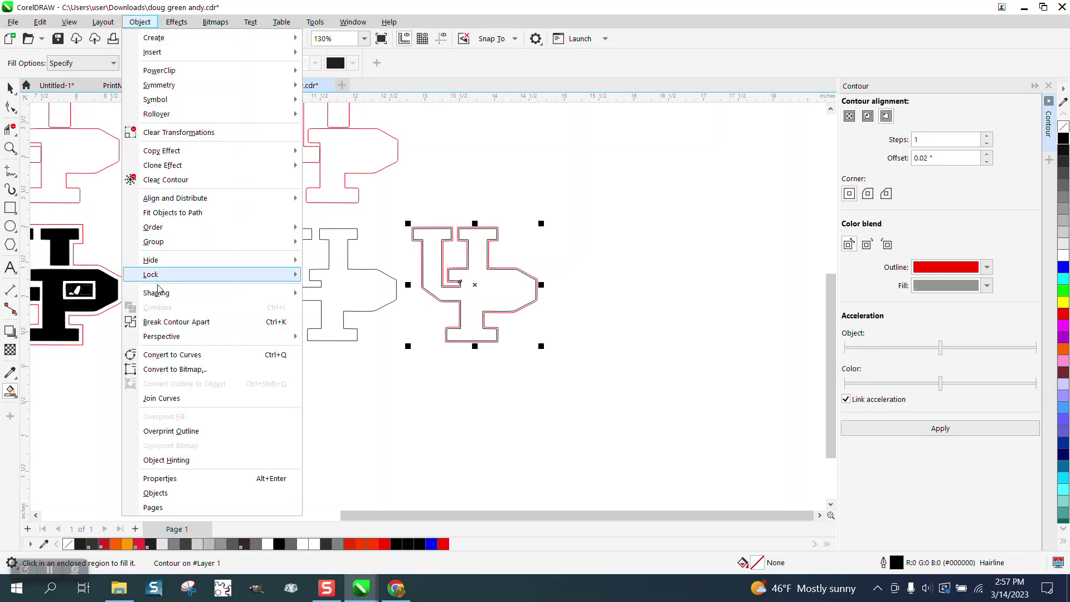
left_click(184, 322)
- Move the black source curve right and nudge the red contour around the black logo
left_click(10, 87)
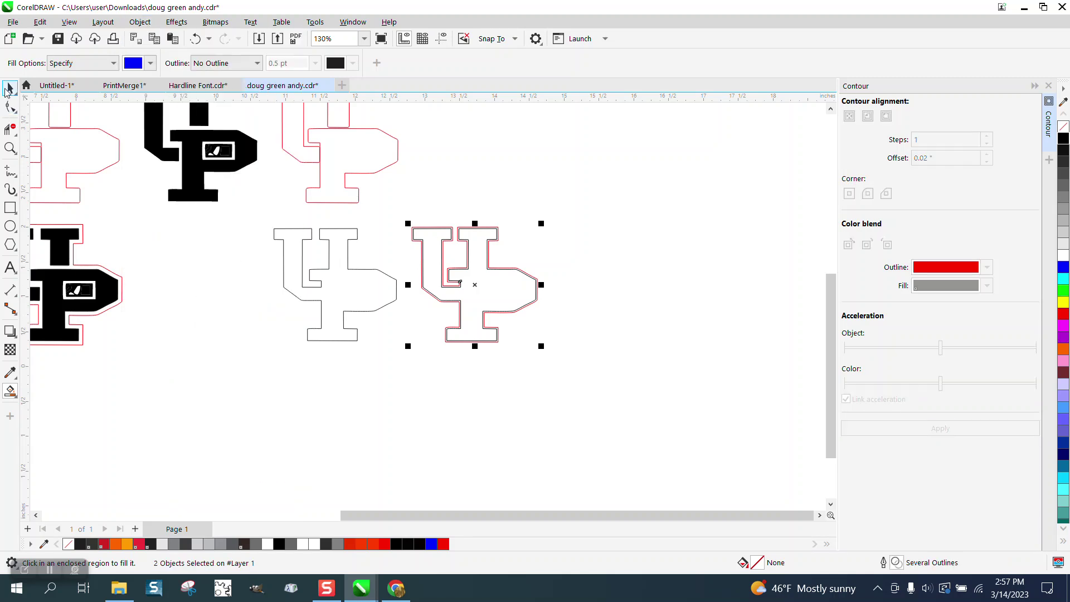
left_click(635, 186)
left_click(533, 291)
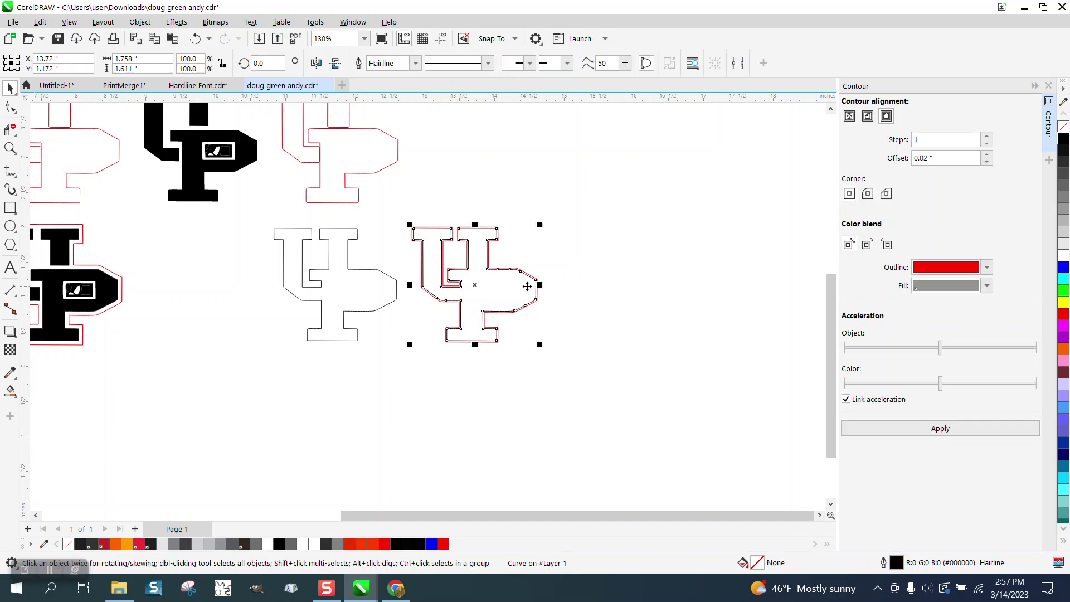
key("Right")
left_click(520, 284)
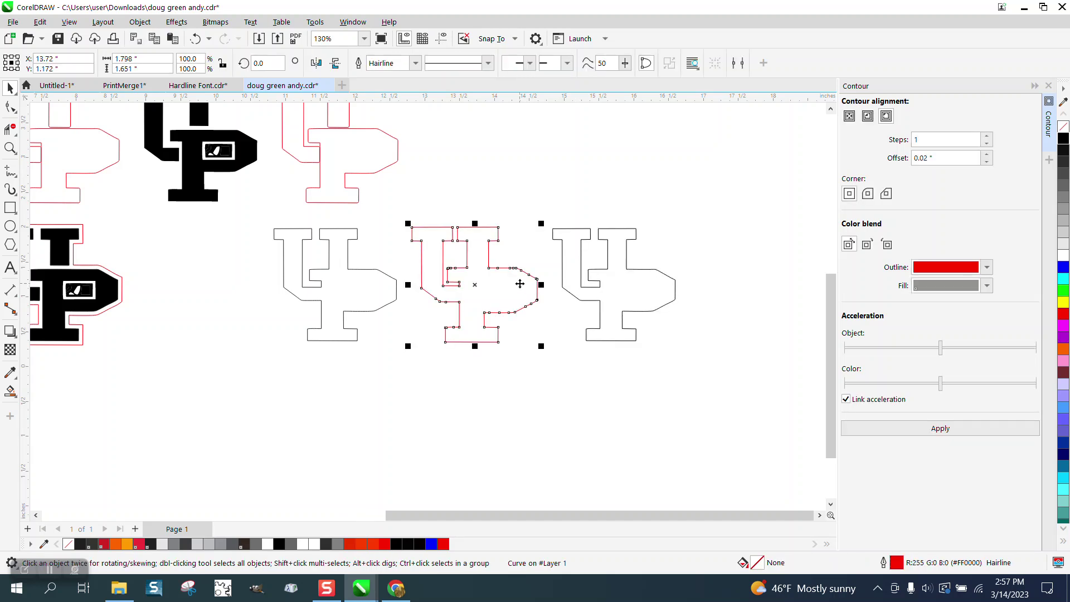
key("Left")
key("Left")
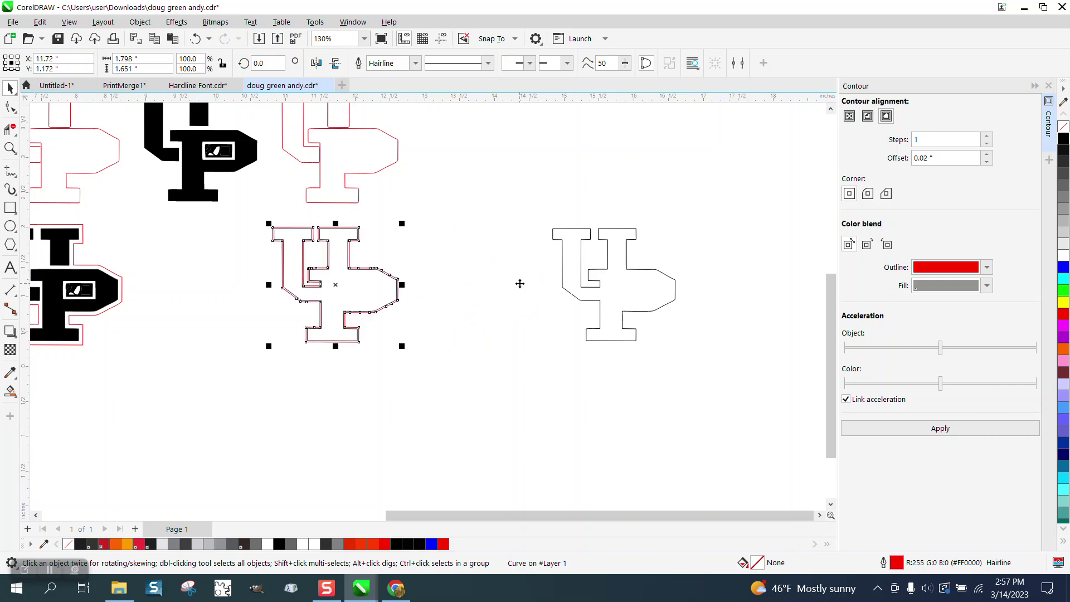
key("Up")
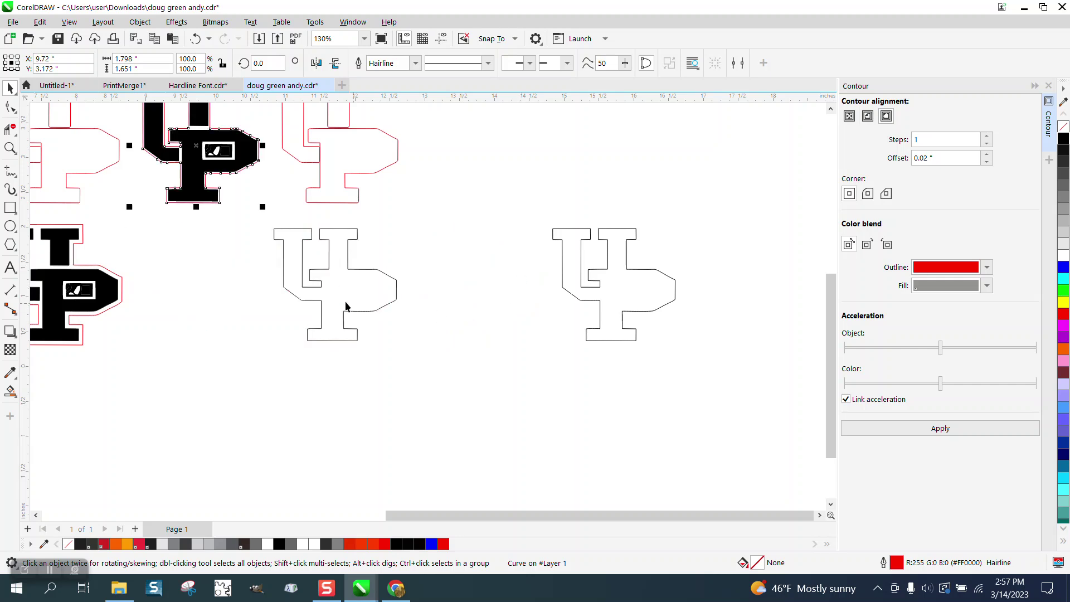
left_click(10, 148)
right_click(224, 225)
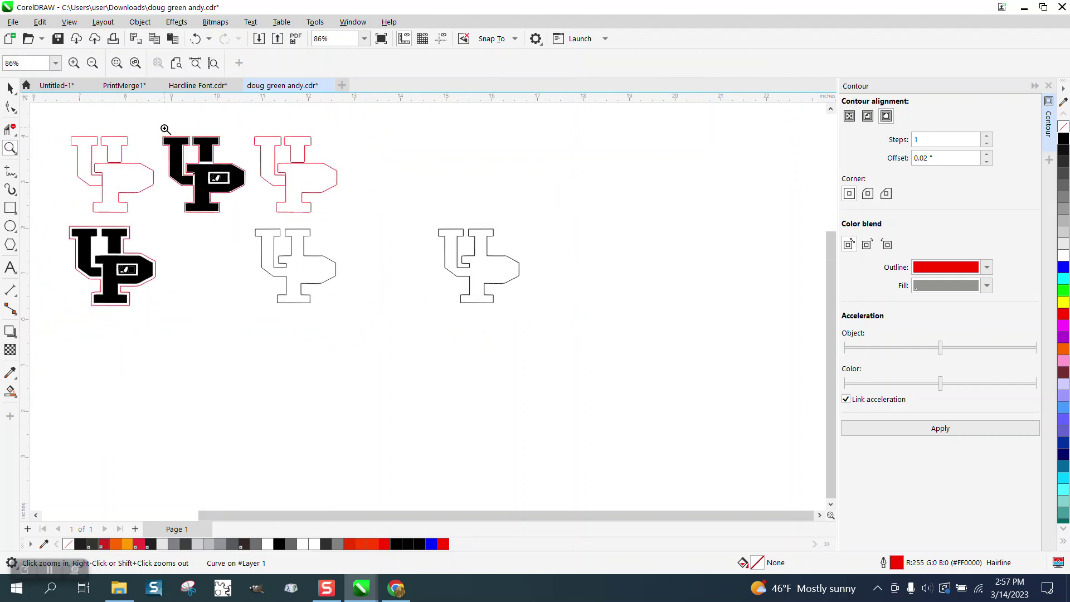
left_click_drag(165, 130, 262, 219)
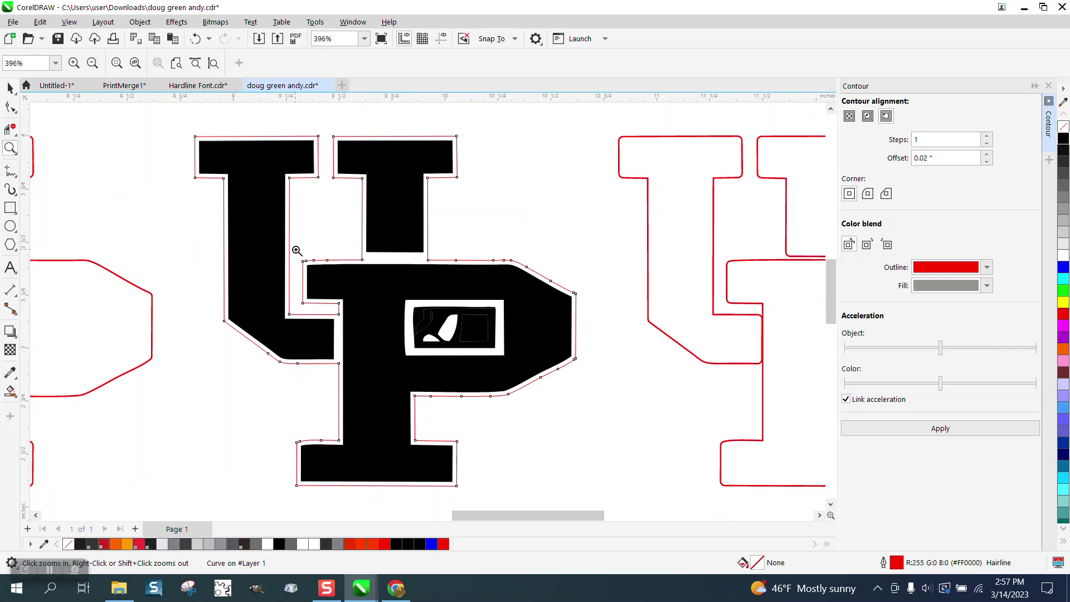
left_click_drag(298, 253, 426, 303)
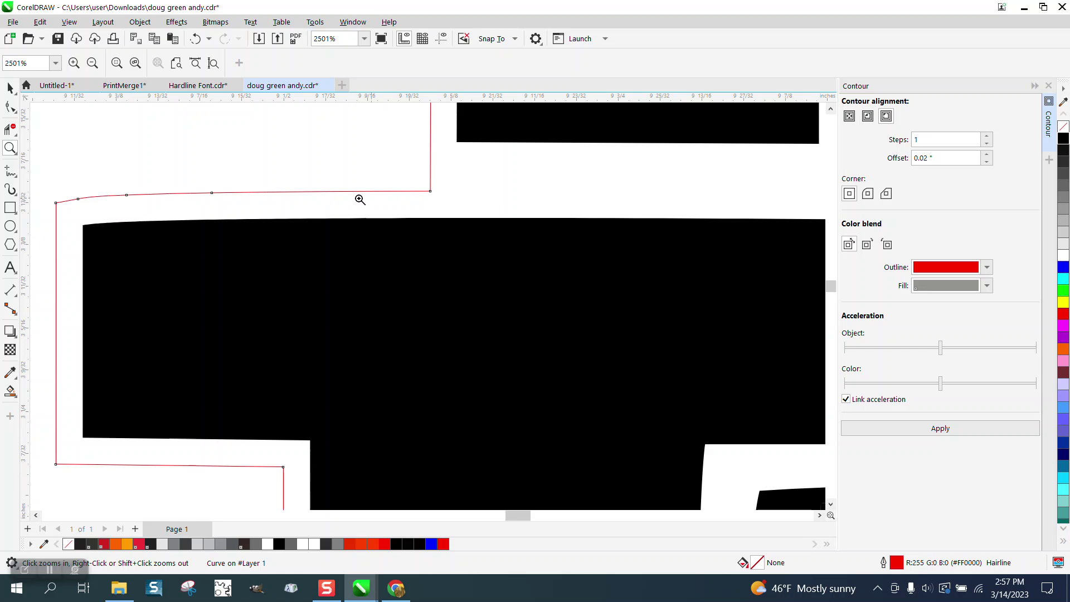
- Move the red contour 2 inches up out of the way
left_click(10, 106)
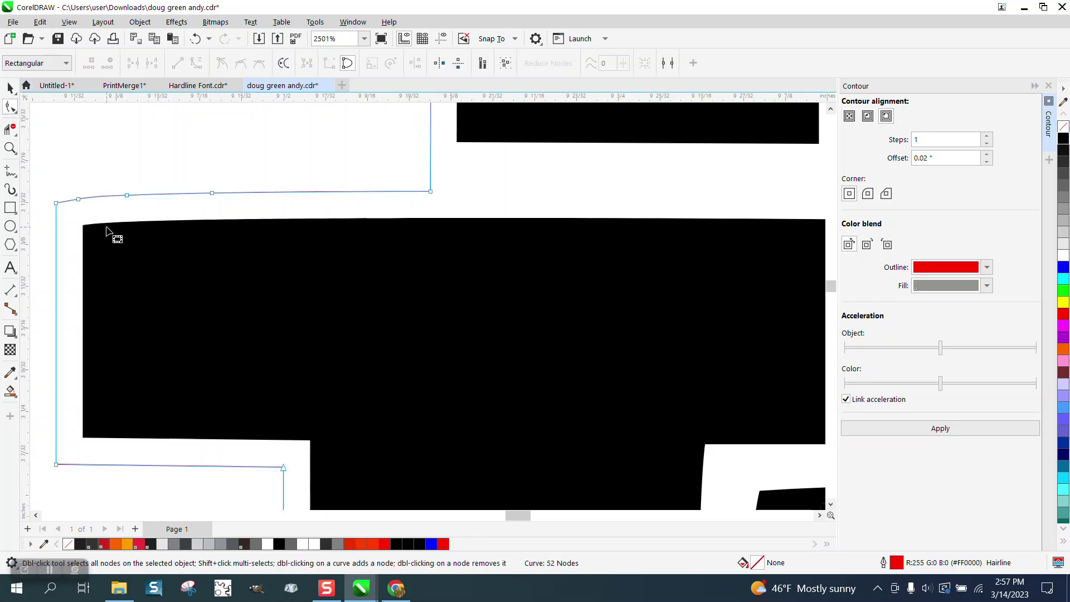
left_click(10, 88)
scroll(139, 218, "down", 3)
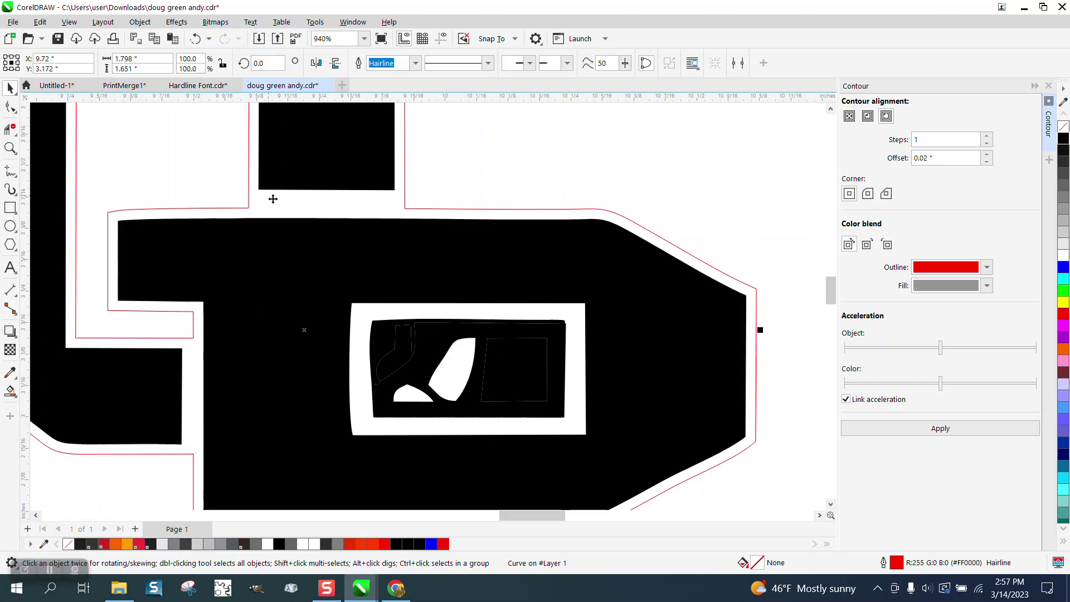
scroll(430, 316, "down", 2)
scroll(541, 319, "down", 2)
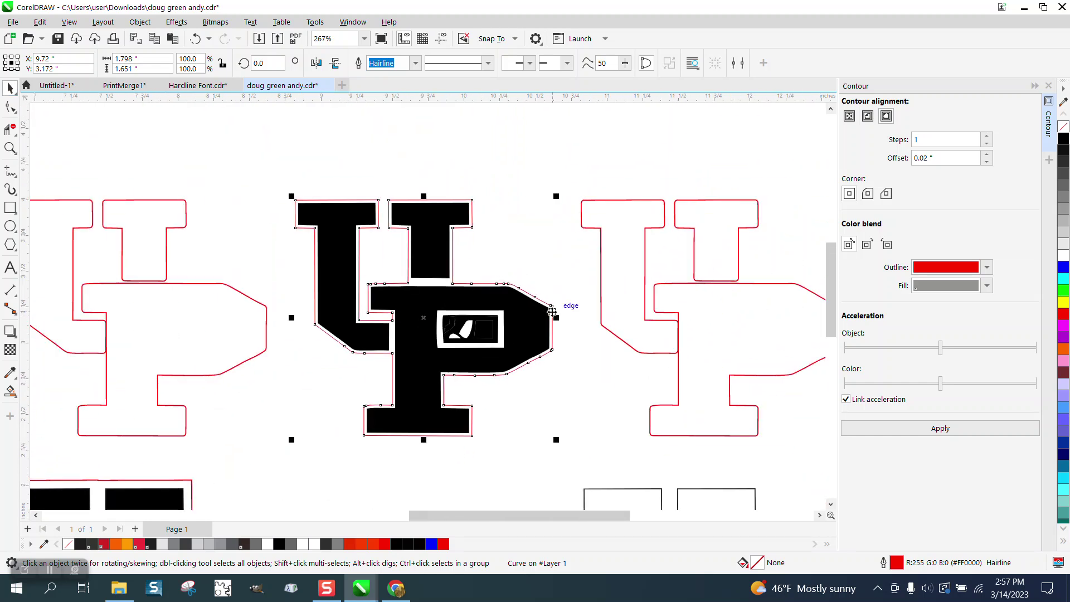
key("Up")
- Straighten the black P's slightly curved top edge using To Line
left_click(10, 147)
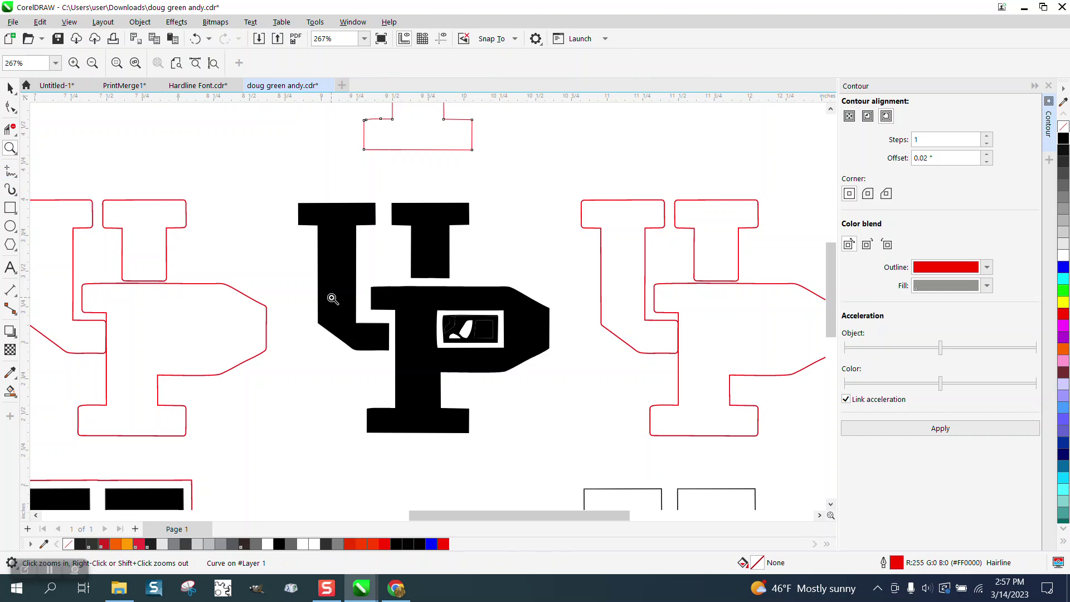
left_click_drag(351, 283, 460, 331)
left_click(10, 107)
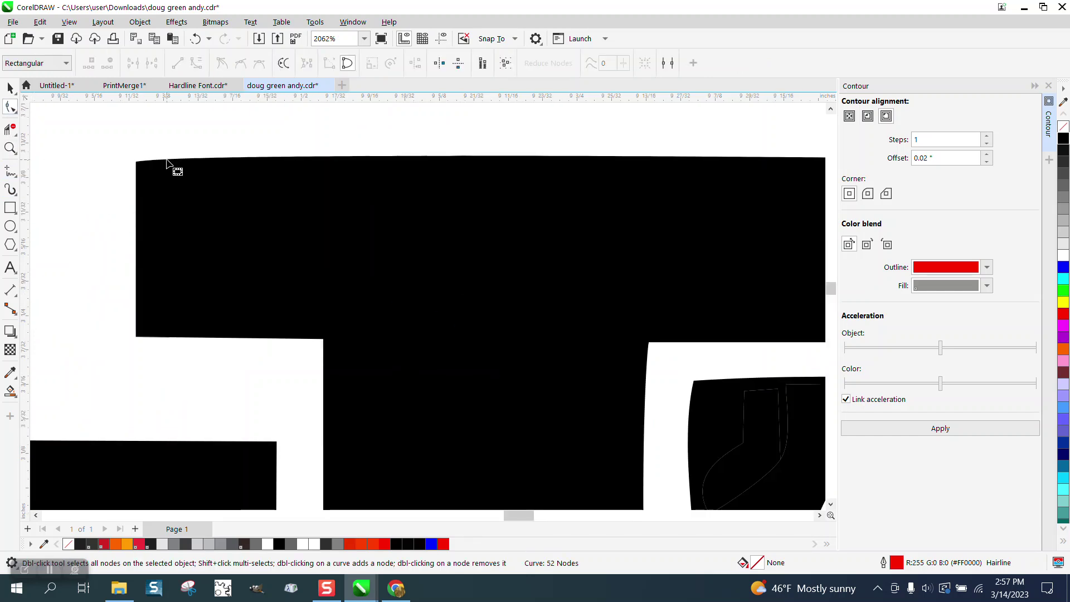
left_click(174, 168)
scroll(302, 229, "down", 2)
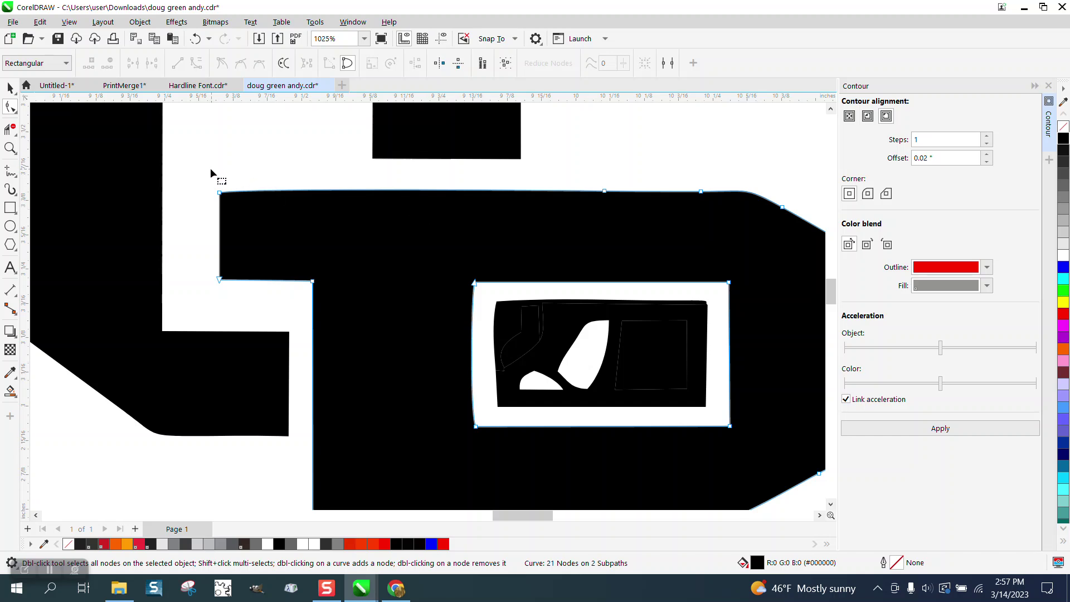
left_click_drag(201, 170, 638, 212)
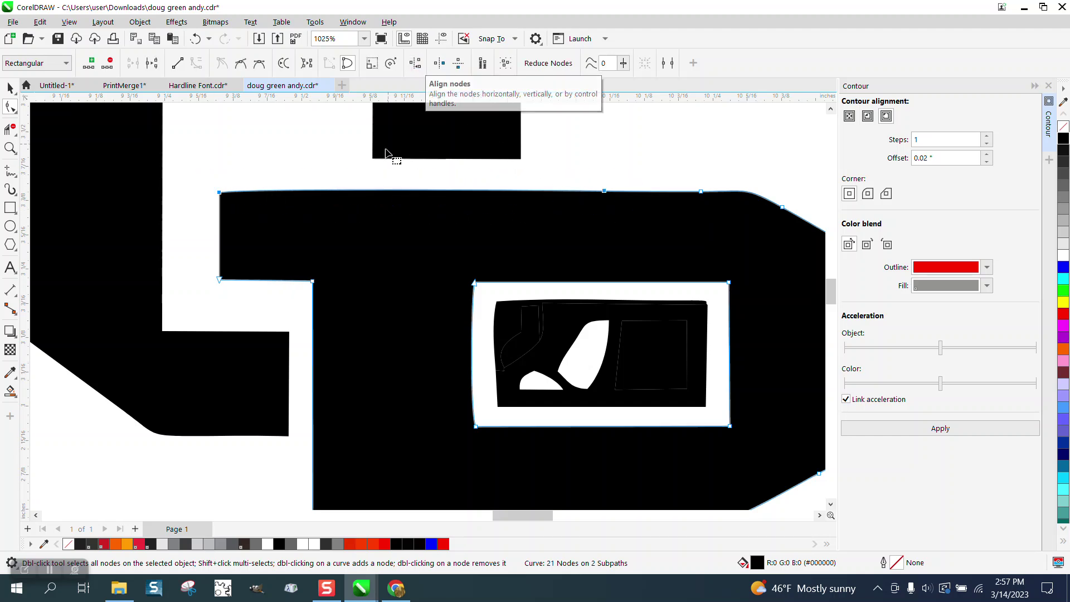
left_click_drag(198, 177, 619, 215)
right_click(605, 192)
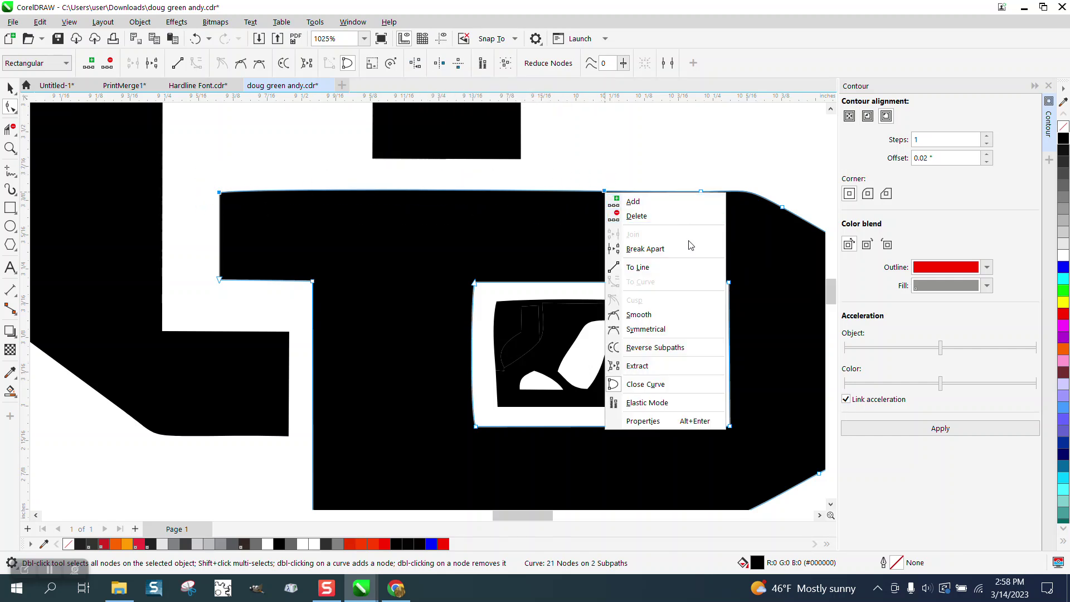
left_click(638, 267)
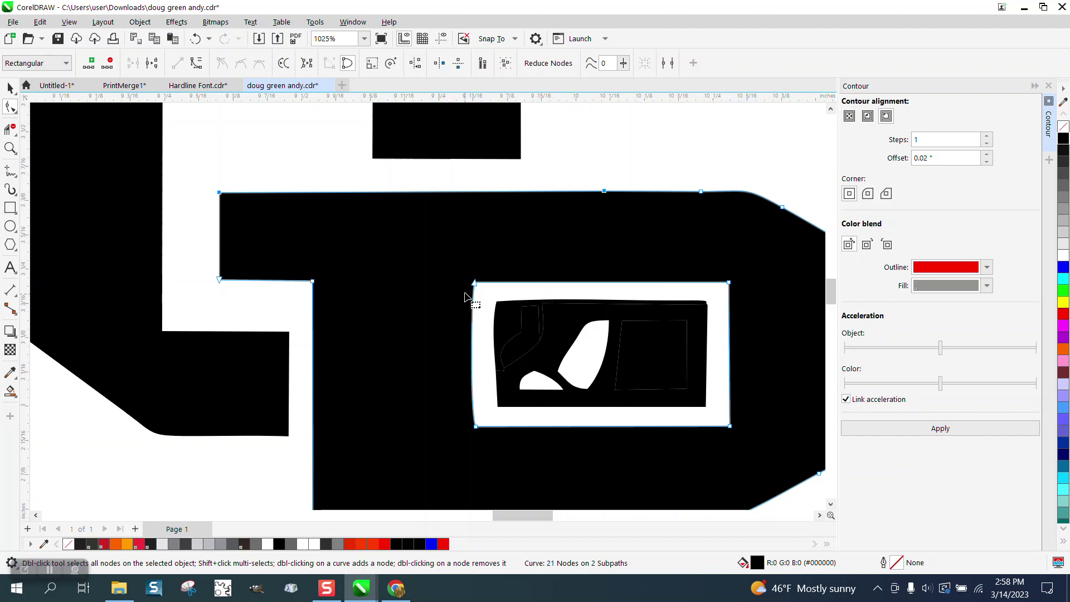
- Straighten the inner rectangle's curved left edge using To Line
left_click_drag(466, 271, 470, 405)
right_click(480, 437)
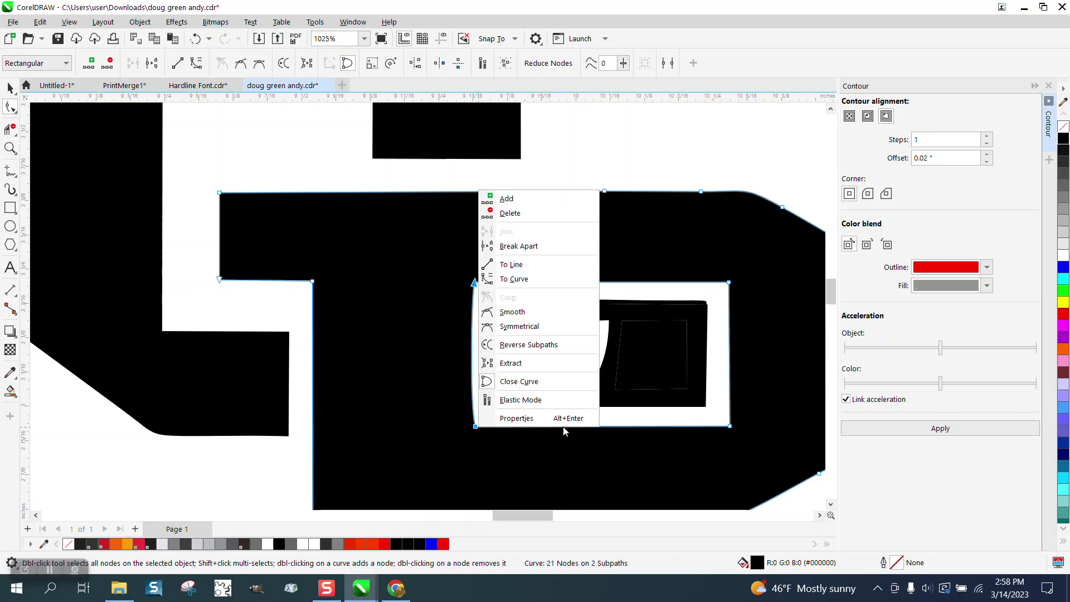
left_click(523, 264)
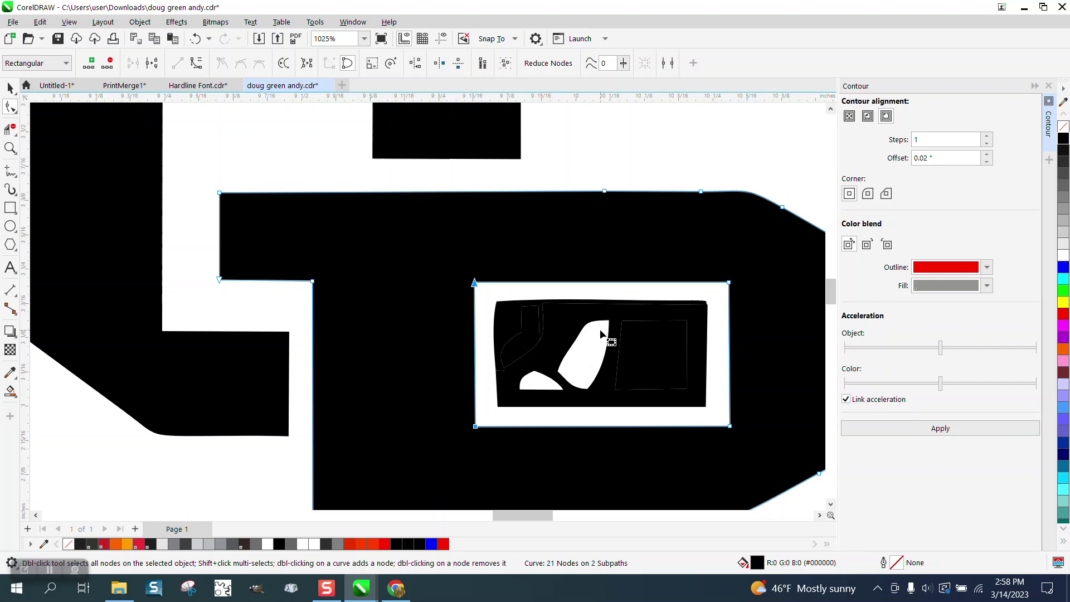
scroll(600, 329, "down", 4)
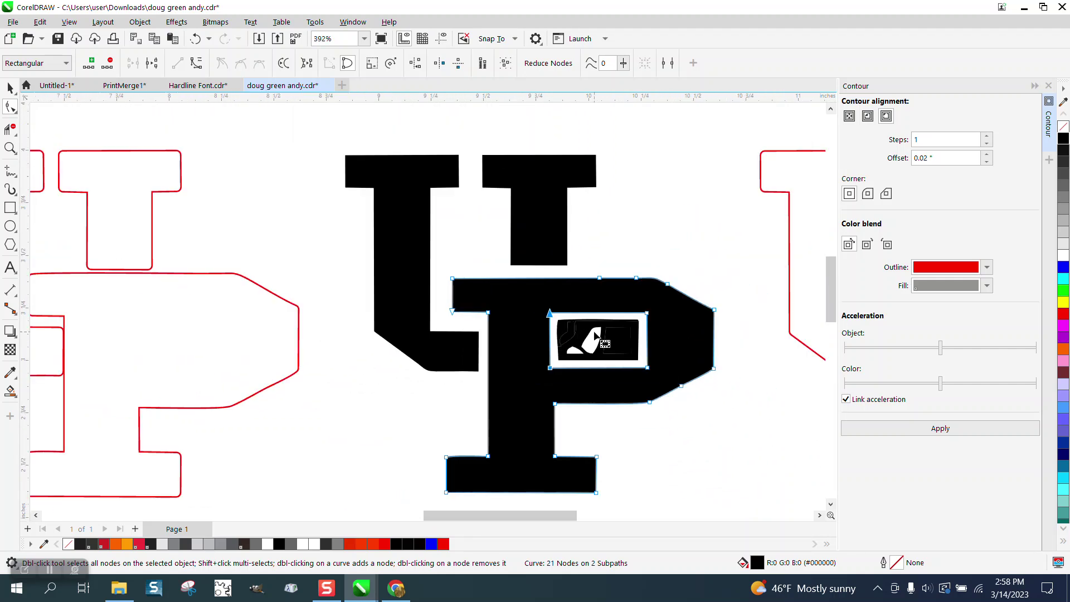
scroll(362, 261, "down", 1)
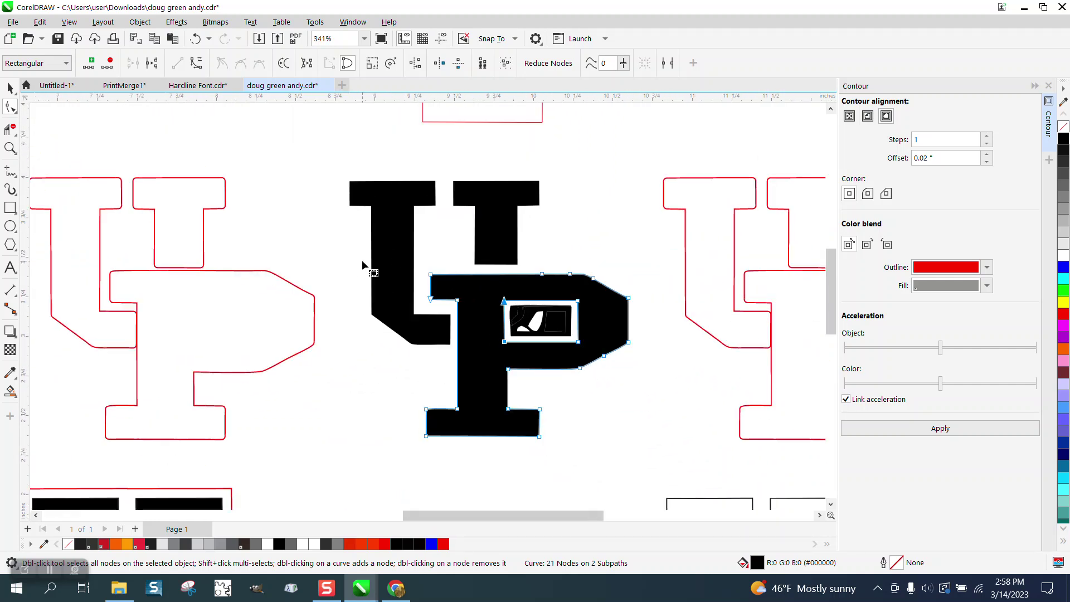
scroll(362, 259, "down", 2)
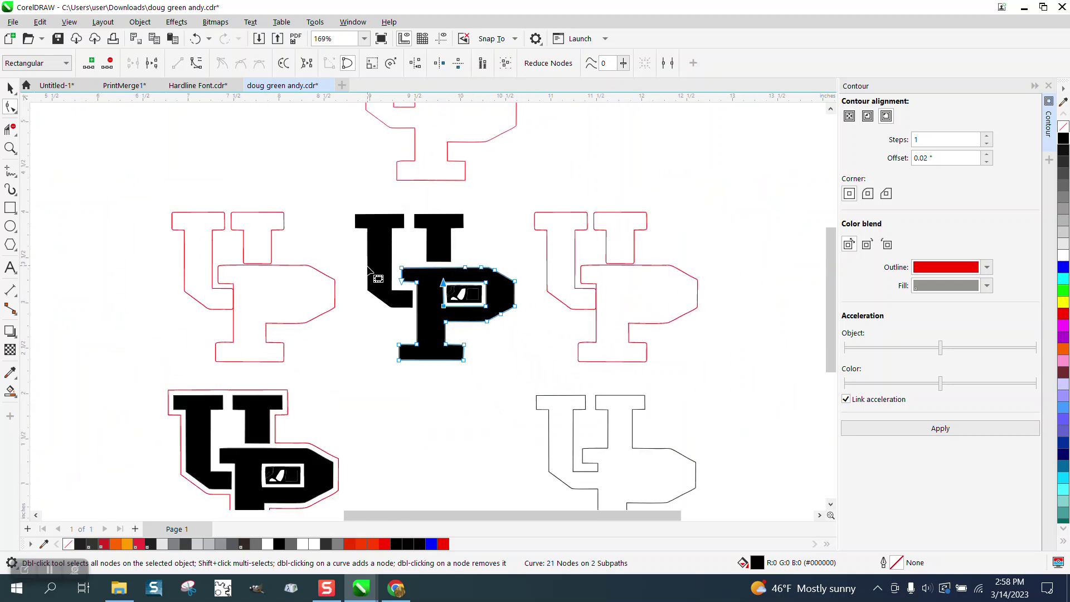